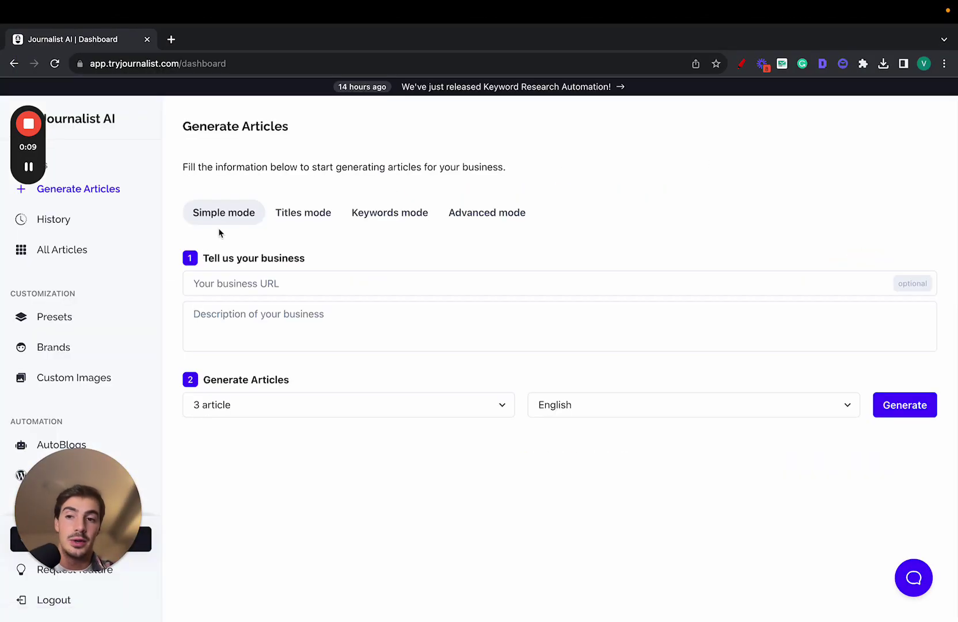
Open the 10-article Algarve surf batch from History and view its generated articles
click(102, 217)
scroll(649, 363, down, 2)
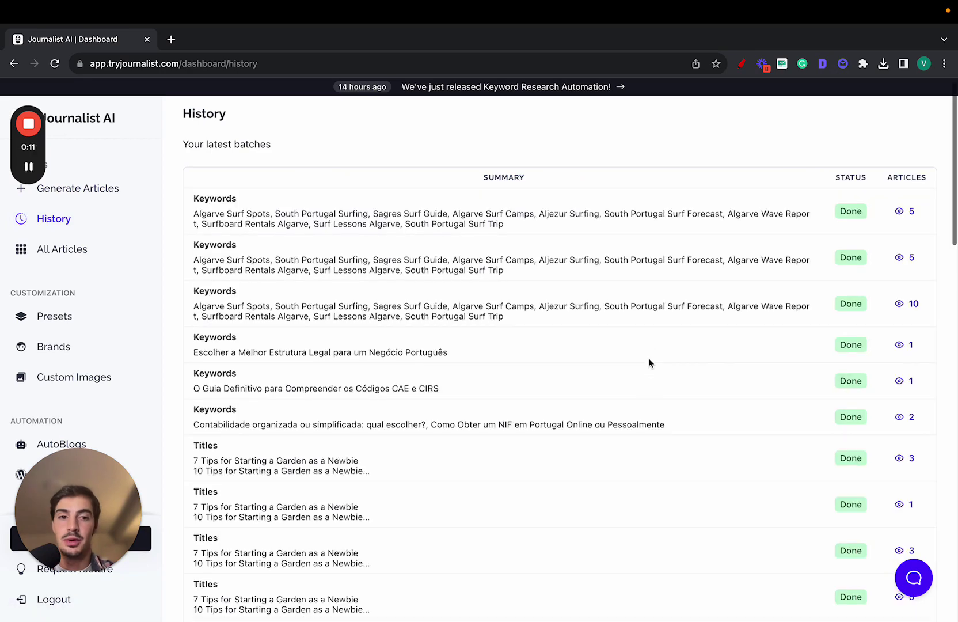
click(524, 268)
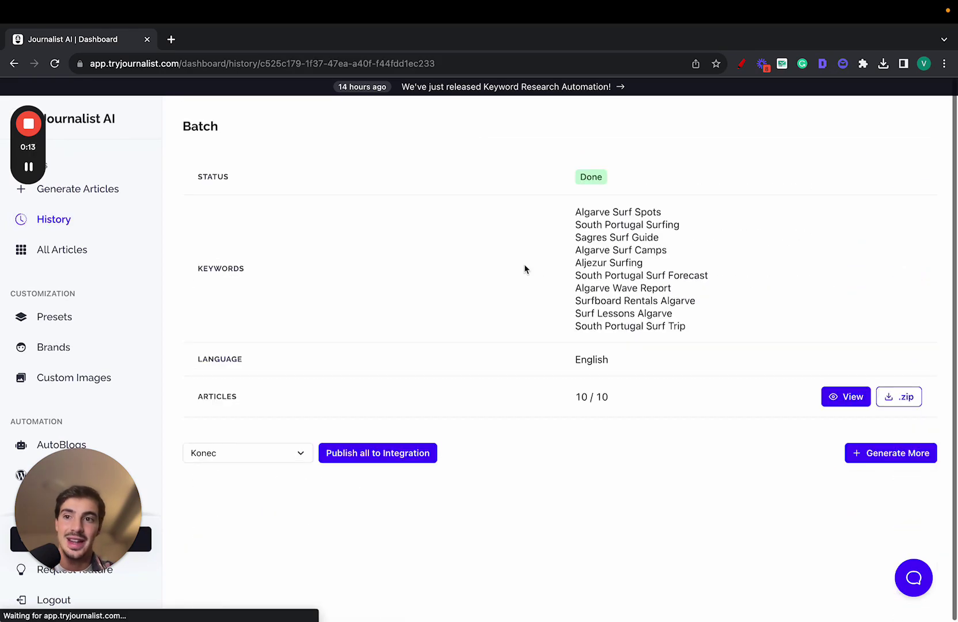
click(845, 397)
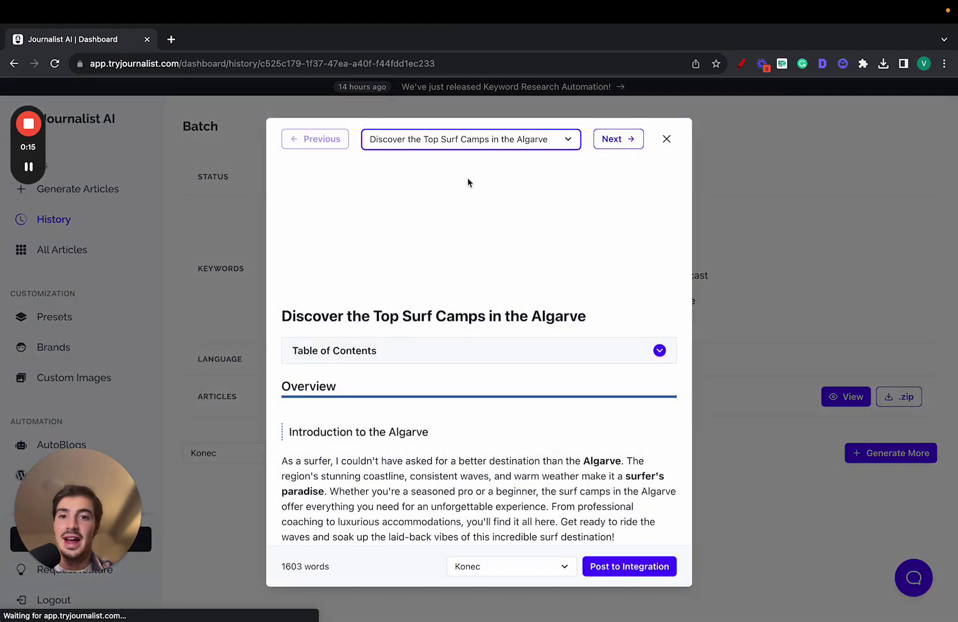
Expand the table of contents of 'Discover the Top Surf Camps in the Algarve' and scroll through it
click(548, 351)
scroll(549, 351, down, 9)
scroll(548, 351, down, 12)
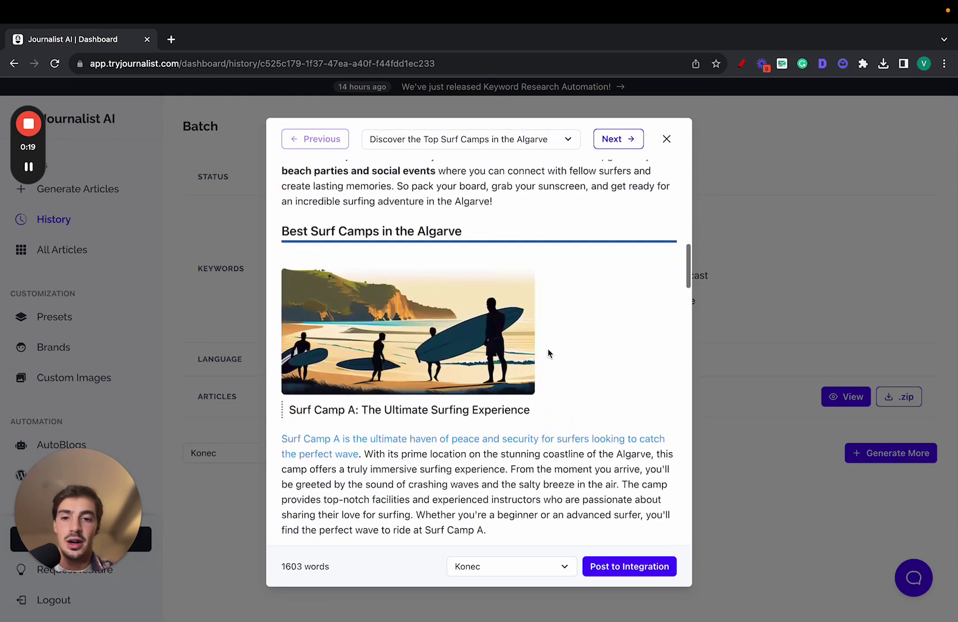
scroll(413, 407, down, 15)
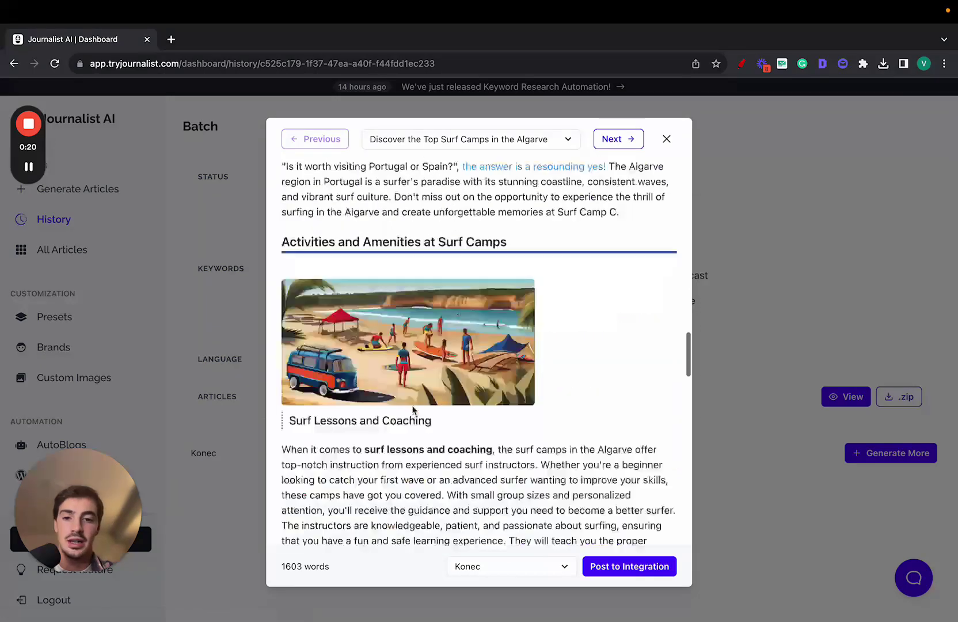
scroll(524, 240, up, 2)
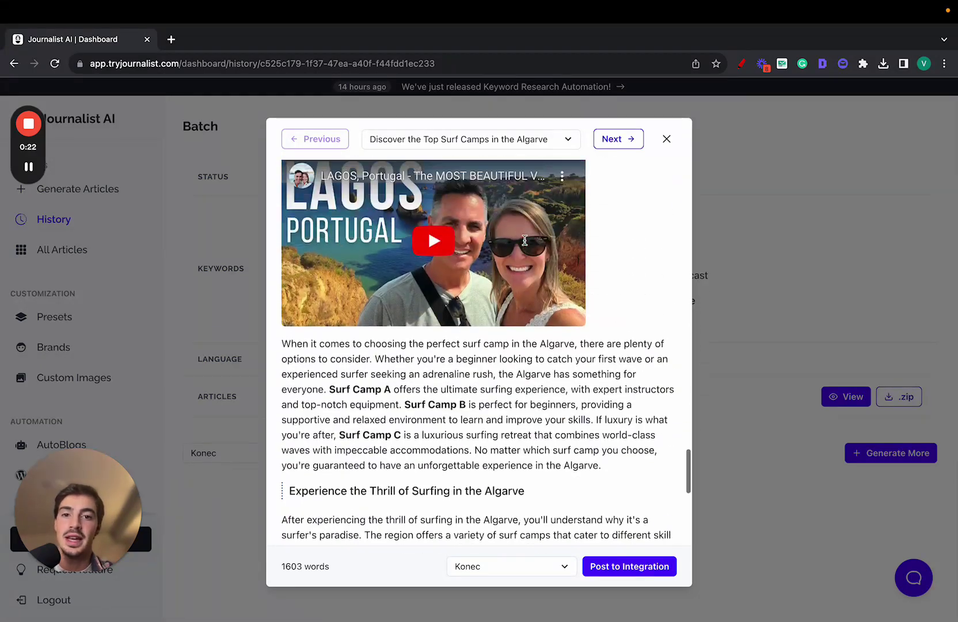
scroll(507, 241, down, 8)
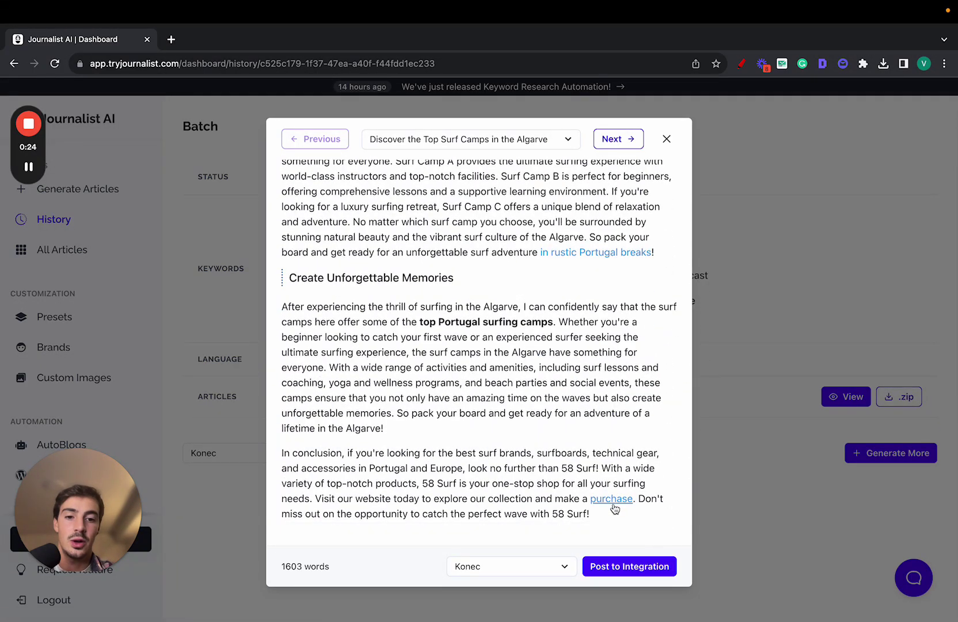
Open the article's purchase link to the 58 Surf store in a new tab, then return to the article
super+click(612, 499)
click(253, 40)
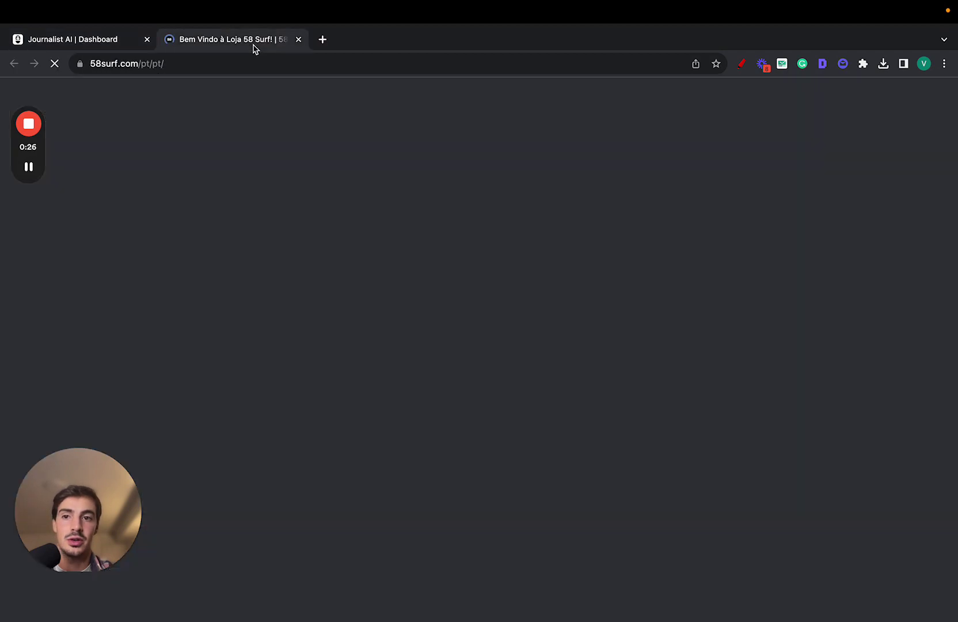
click(115, 41)
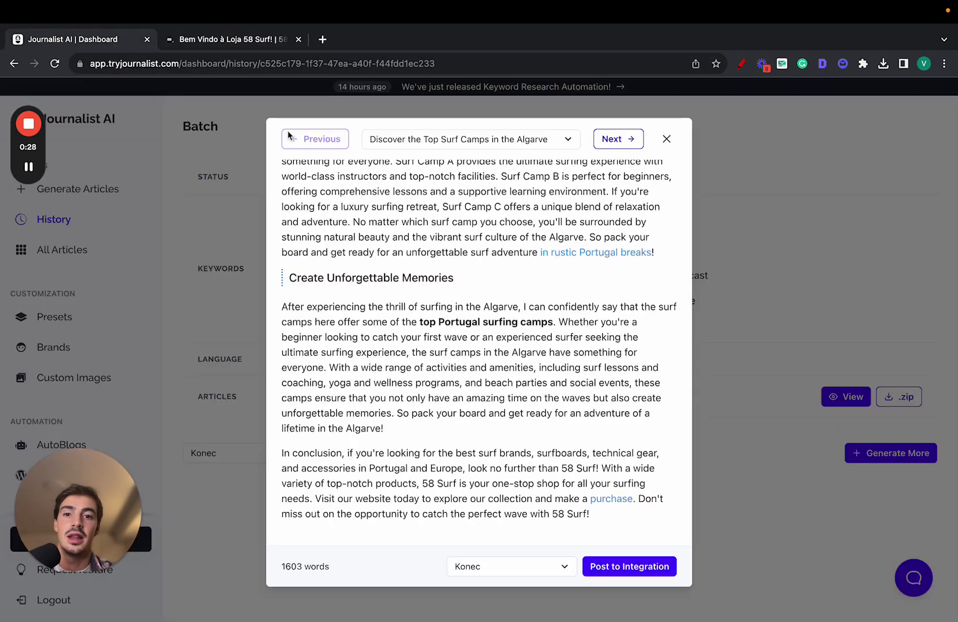
scroll(466, 292, up, 20)
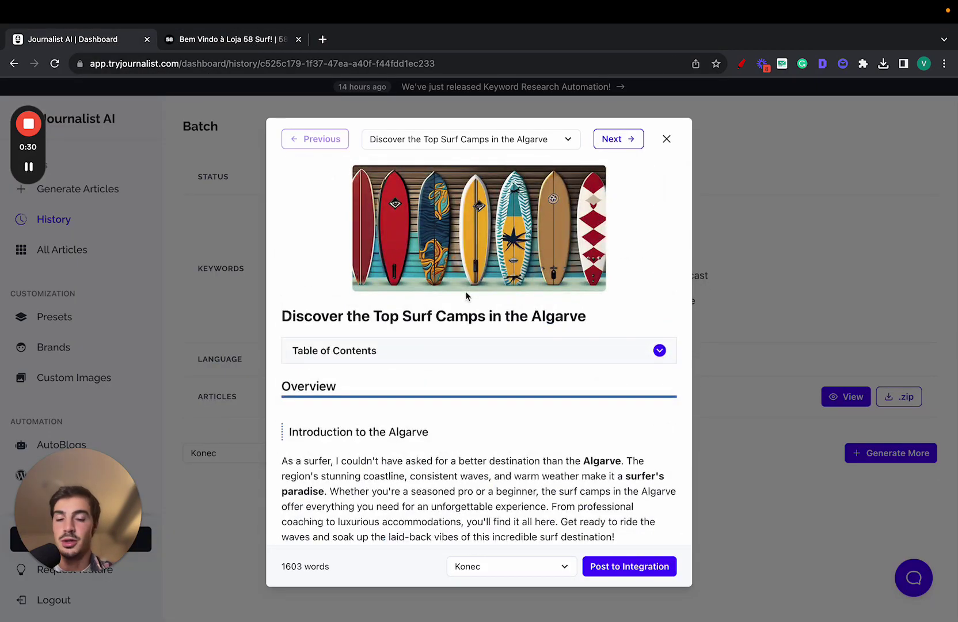
Read the next article, Surfing Guide to South Portugal, then close the 58 Surf tab and the viewer
click(632, 142)
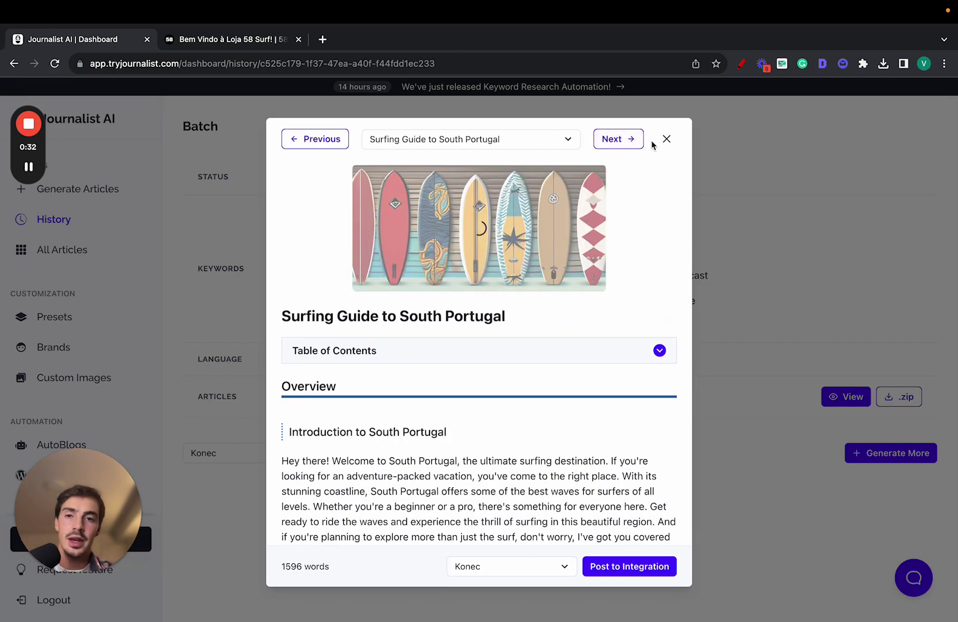
scroll(612, 228, down, 15)
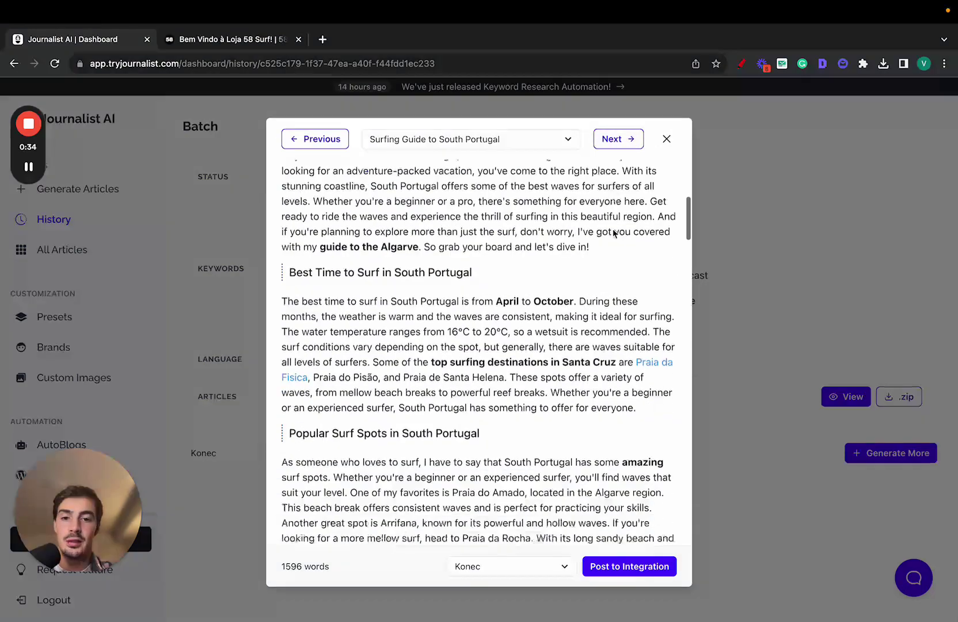
scroll(612, 228, down, 8)
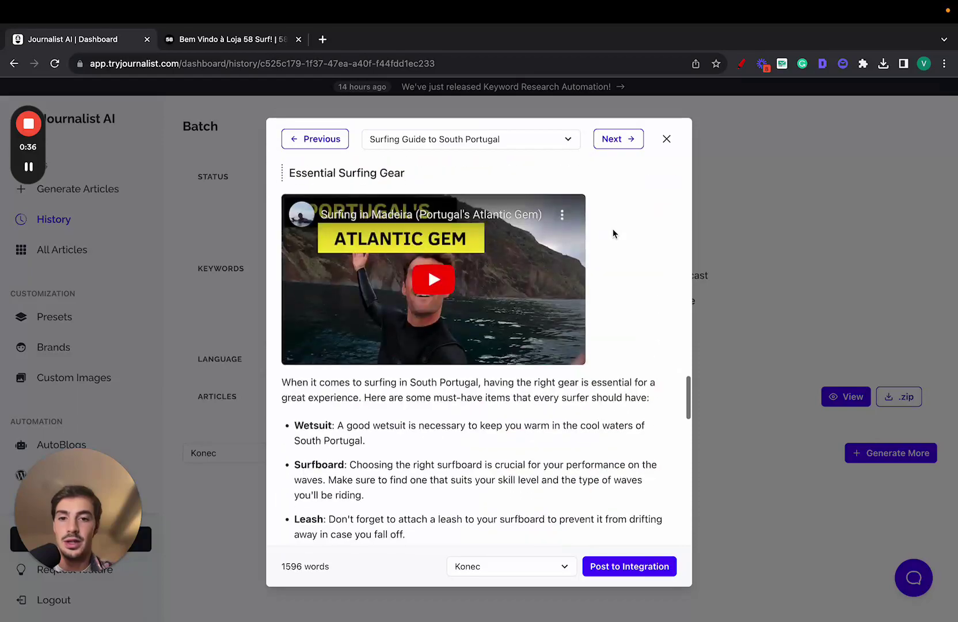
scroll(612, 228, up, 15)
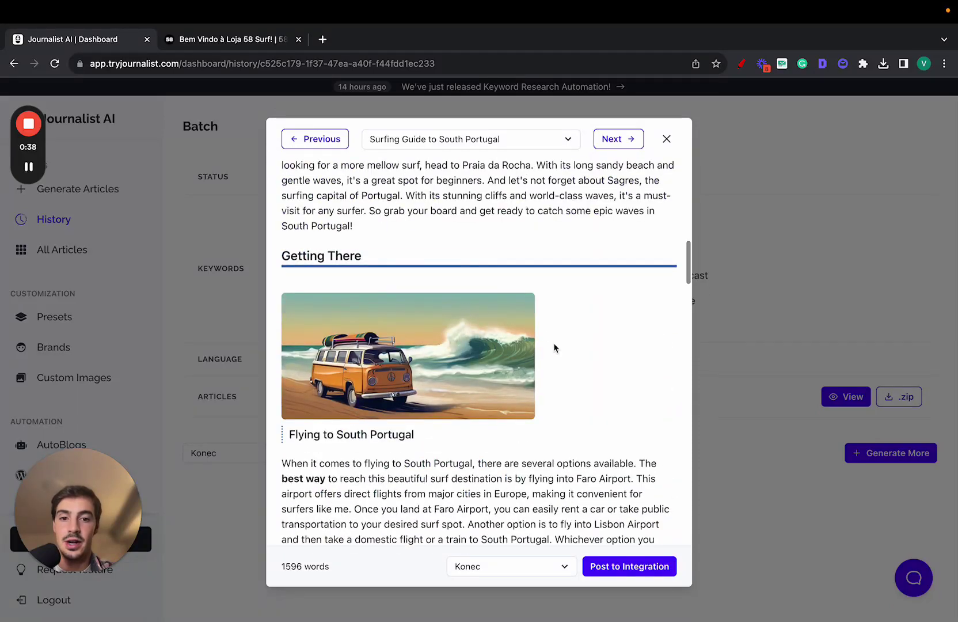
scroll(553, 343, down, 5)
scroll(554, 343, up, 15)
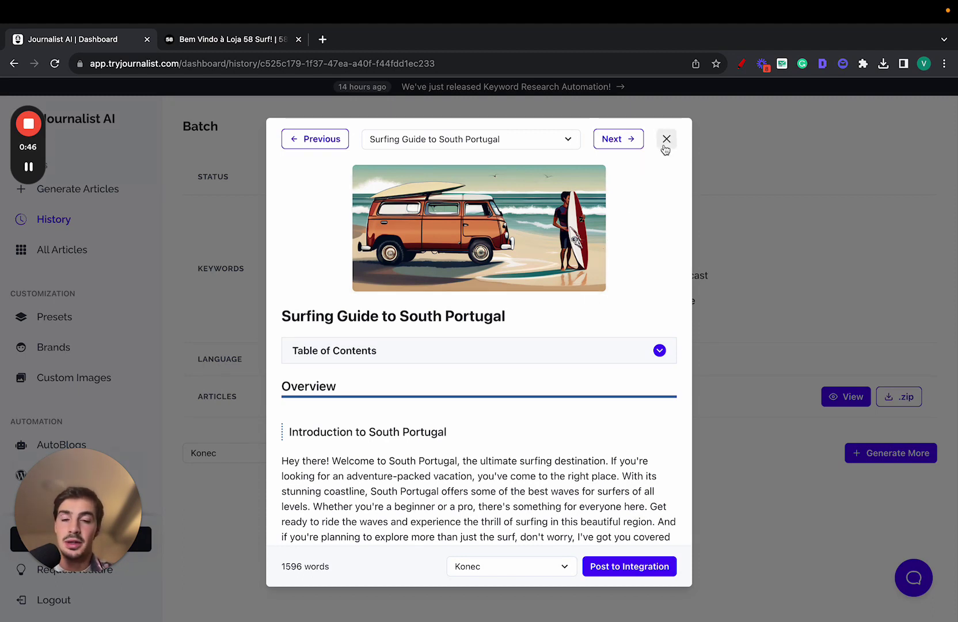
click(298, 39)
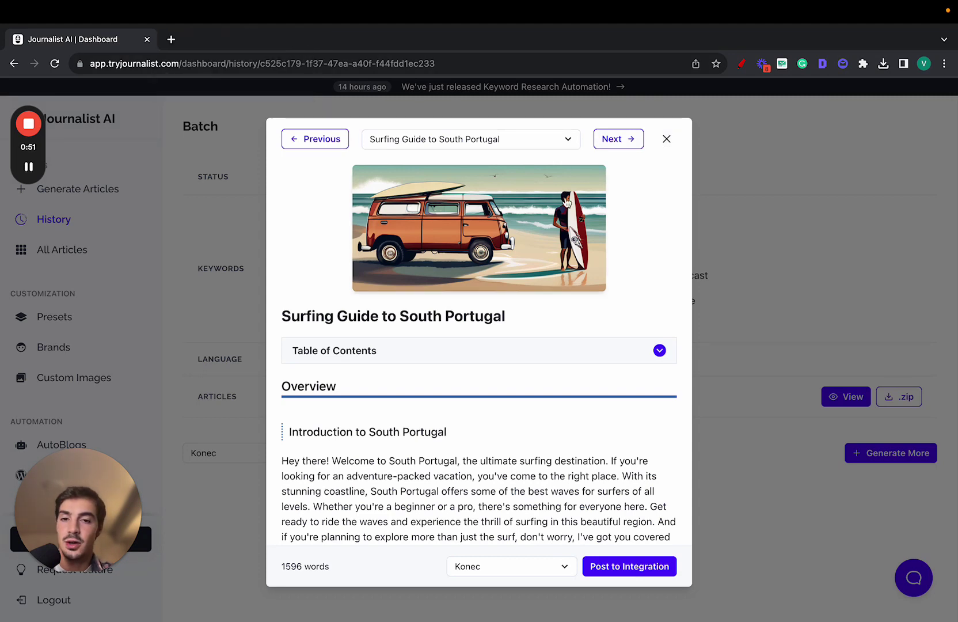
click(667, 144)
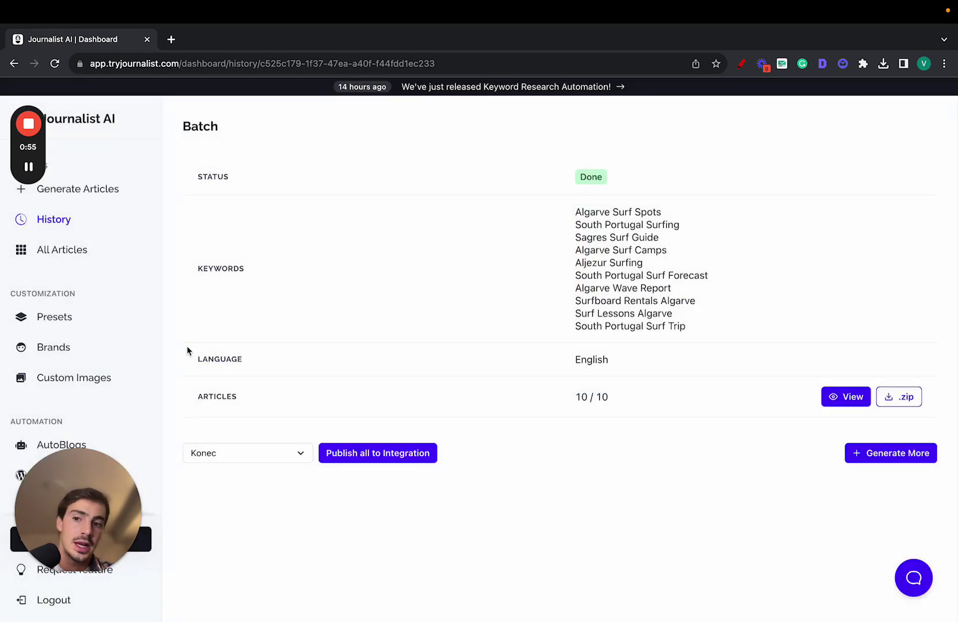
Open Brands and draw in red: underline the title, an arrow from B to S, and letters
click(53, 352)
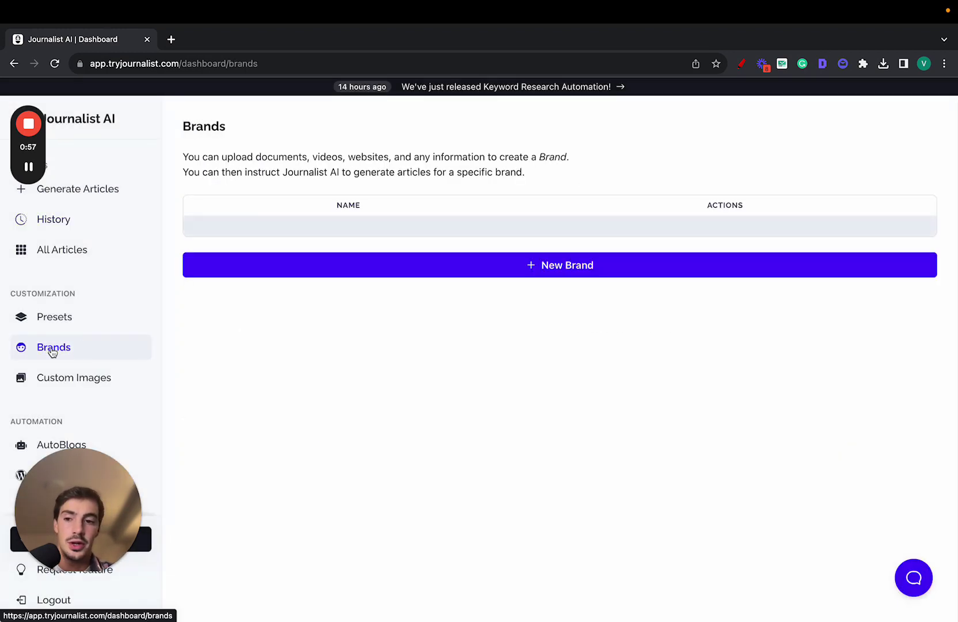
click(742, 65)
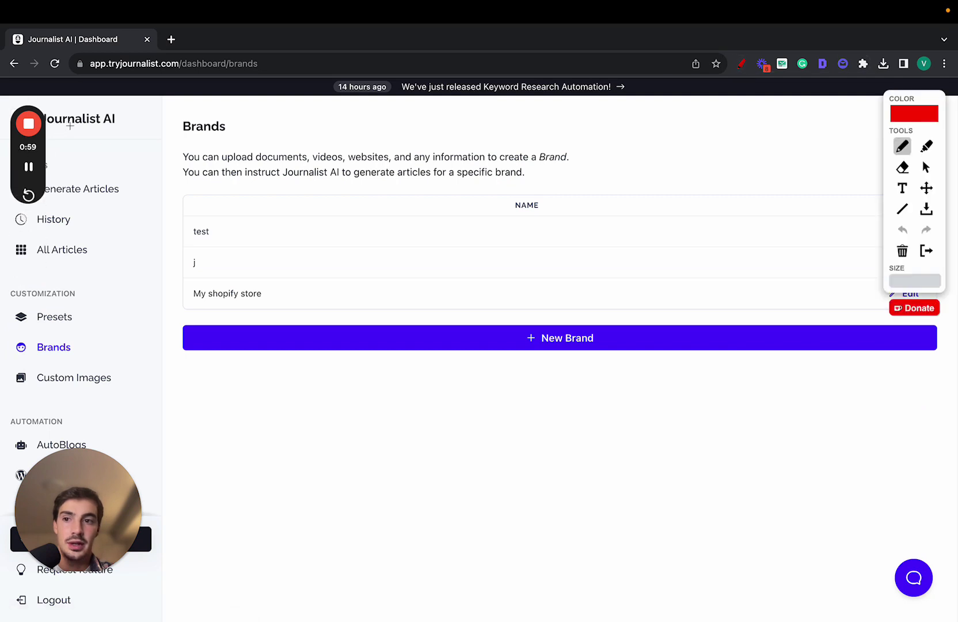
mouse_move(65, 128)
mouse_down()
mouse_move(147, 128)
mouse_move(136, 193)
mouse_move(459, 440)
mouse_move(511, 416)
mouse_move(527, 421)
mouse_move(500, 456)
mouse_up()
drag(539, 404, 665, 326)
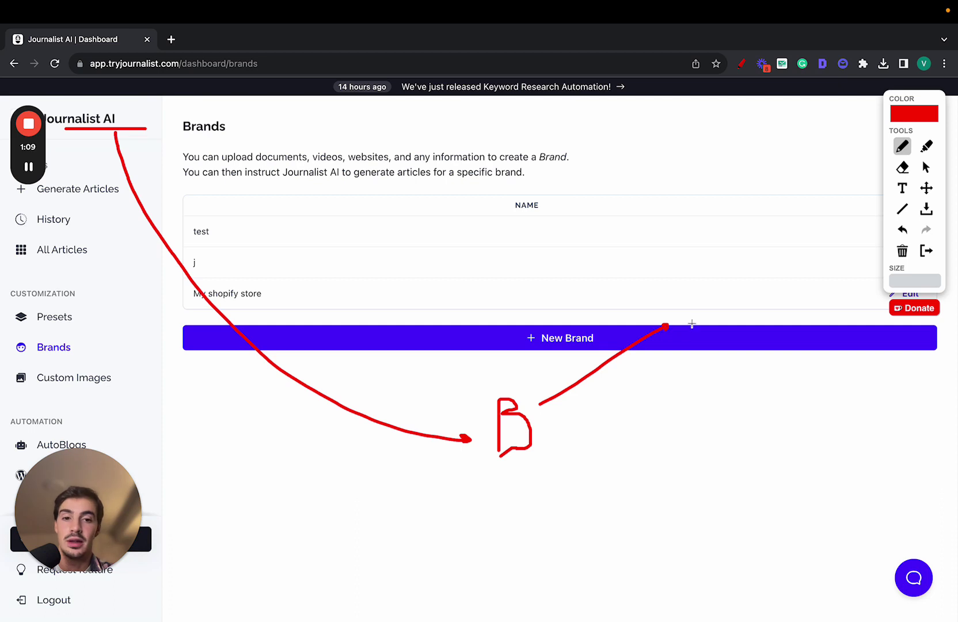
mouse_move(700, 303)
mouse_down()
mouse_move(678, 311)
mouse_move(697, 332)
mouse_move(688, 333)
mouse_up()
mouse_move(716, 280)
mouse_down()
mouse_move(736, 280)
mouse_move(733, 299)
mouse_move(765, 306)
mouse_move(746, 320)
mouse_move(757, 399)
mouse_up()
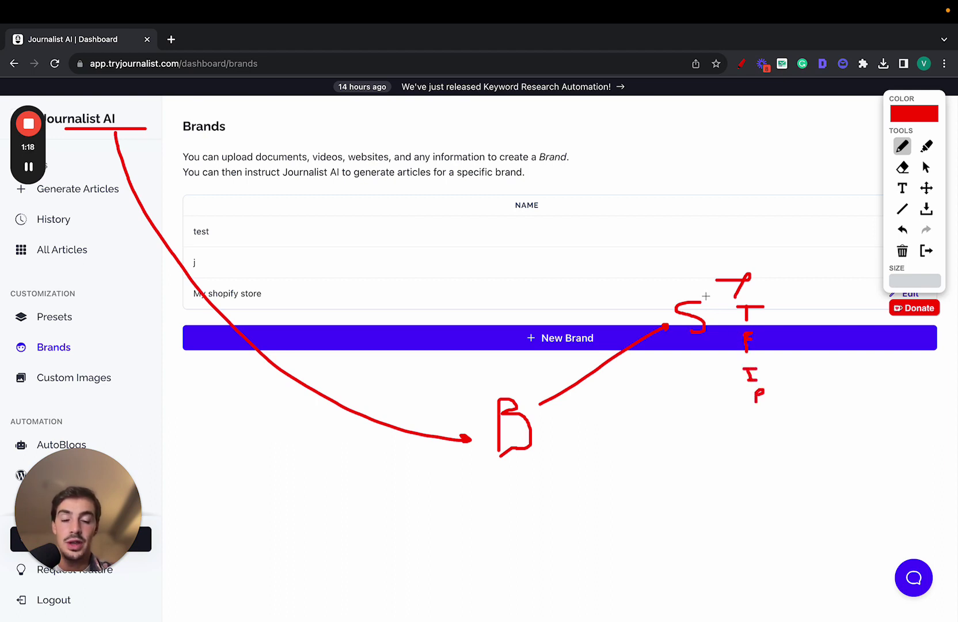
Draw red arrows from the B to the lower right and down toward the A
mouse_move(546, 427)
mouse_down()
mouse_move(572, 447)
mouse_move(690, 485)
mouse_move(724, 468)
mouse_move(723, 491)
mouse_move(752, 468)
mouse_move(757, 508)
mouse_move(768, 494)
mouse_up()
click(709, 469)
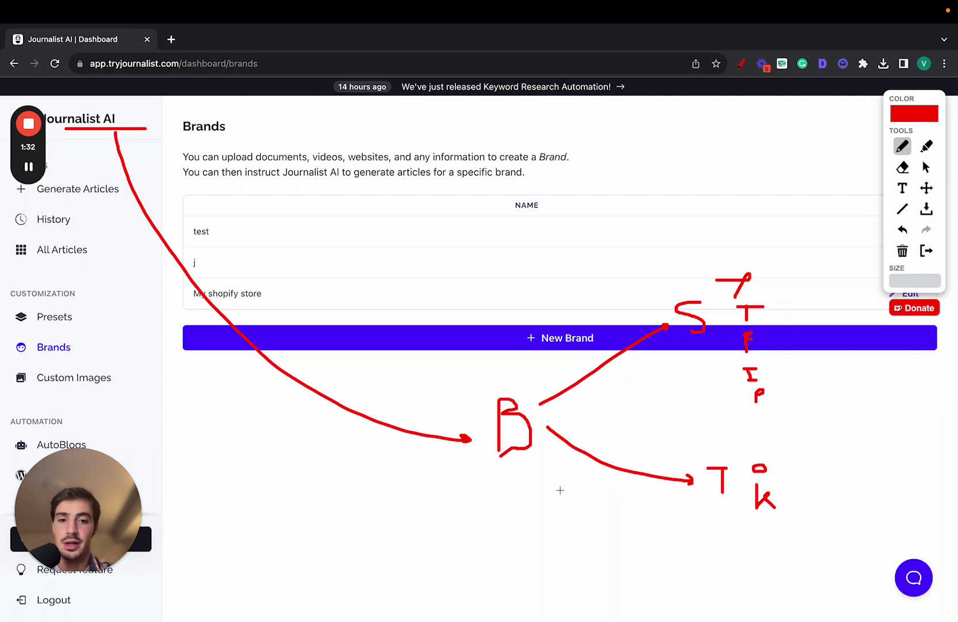
mouse_move(527, 468)
mouse_down()
mouse_move(636, 565)
mouse_move(655, 534)
mouse_move(668, 567)
mouse_move(646, 554)
mouse_up()
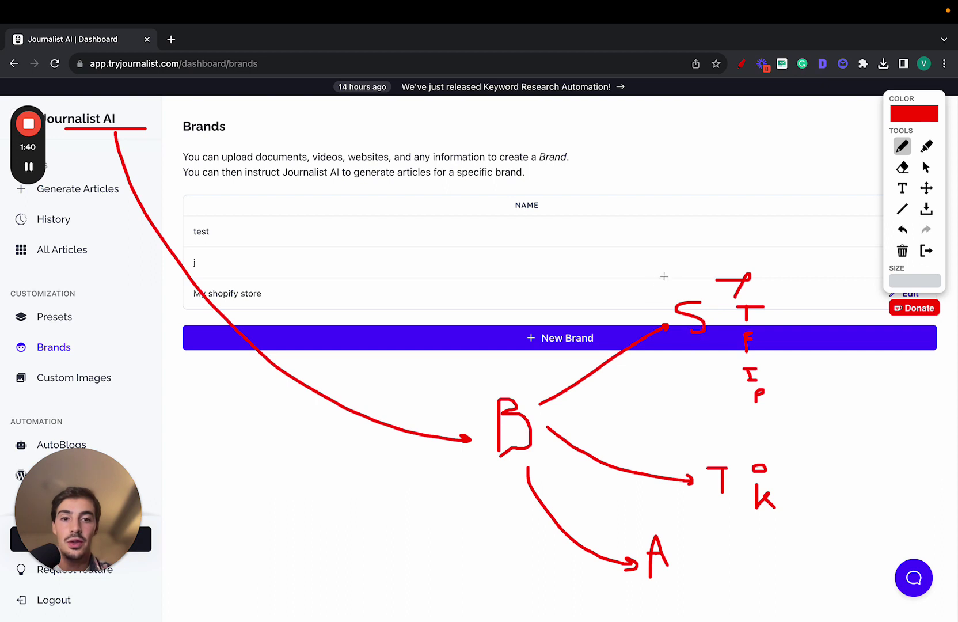
Circle the S, T and A branches, arrow the B back to the title, then erase all annotations
mouse_move(674, 266)
mouse_down()
mouse_move(619, 389)
mouse_move(734, 616)
mouse_move(798, 279)
mouse_move(691, 264)
mouse_up()
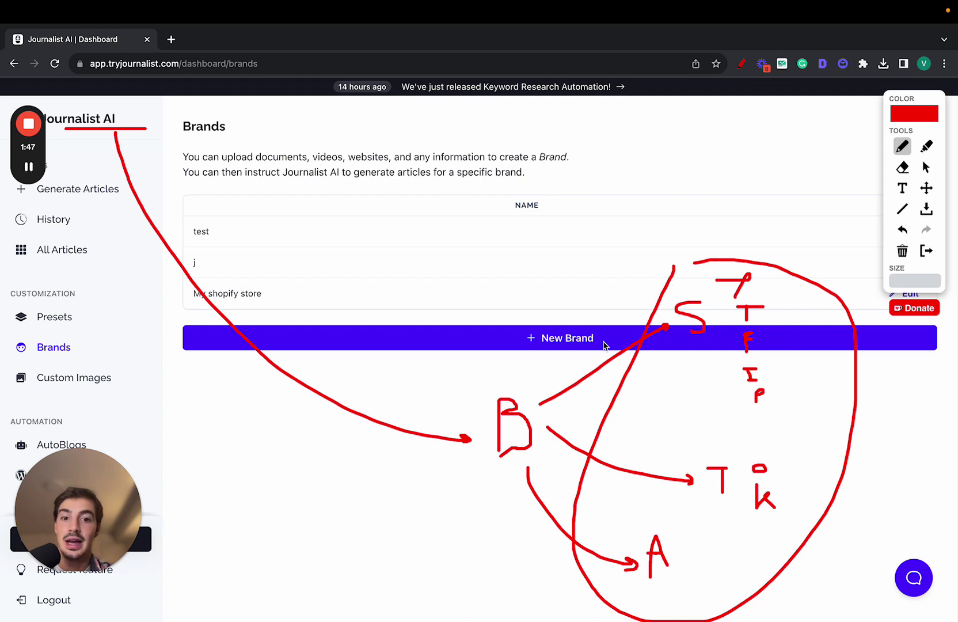
mouse_move(488, 433)
mouse_down()
mouse_move(258, 301)
mouse_move(151, 151)
mouse_move(154, 159)
mouse_up()
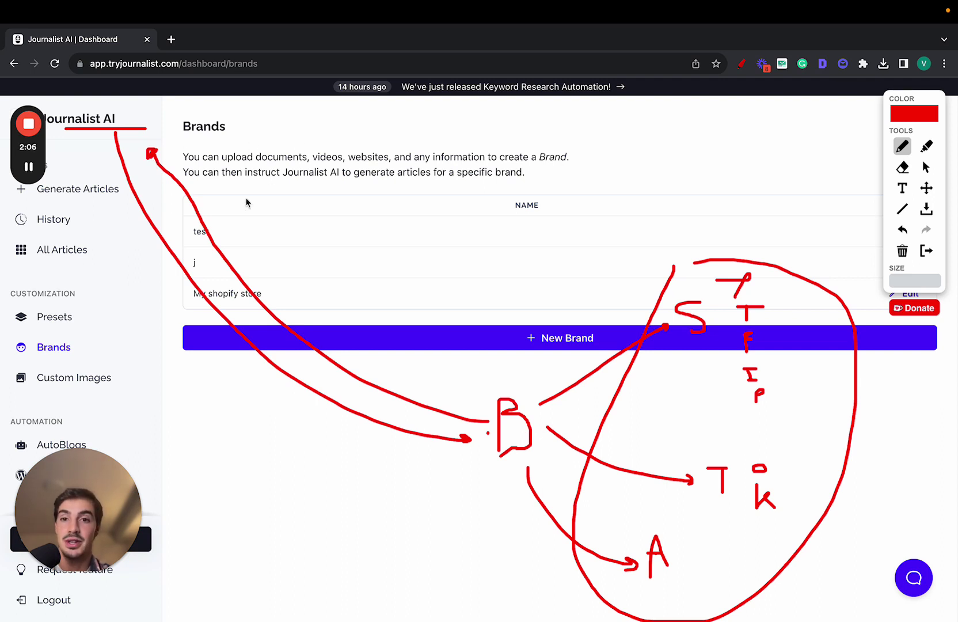
mouse_move(728, 255)
mouse_down()
mouse_move(669, 374)
mouse_move(798, 291)
mouse_move(751, 263)
mouse_up()
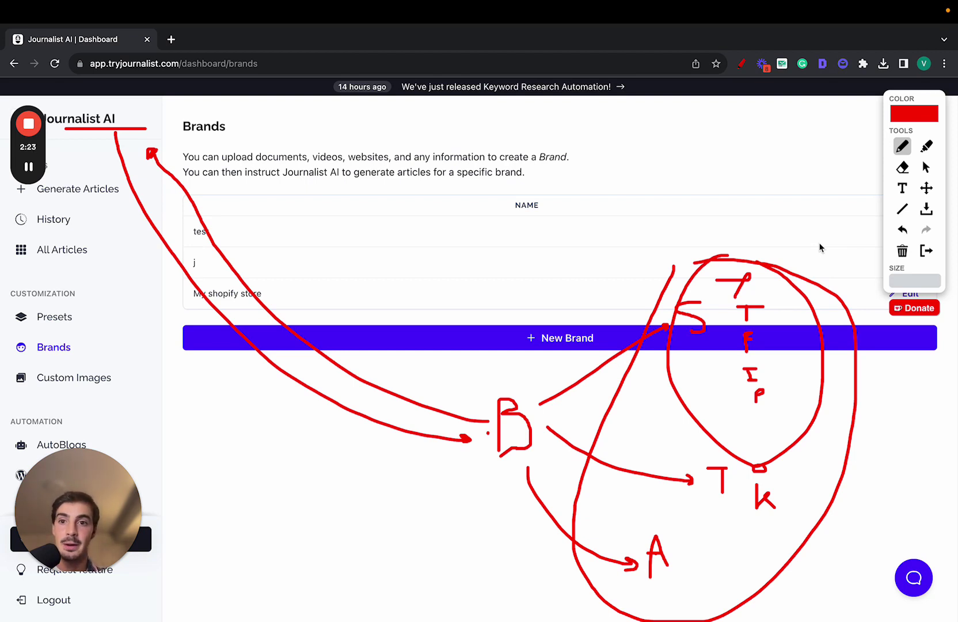
click(927, 251)
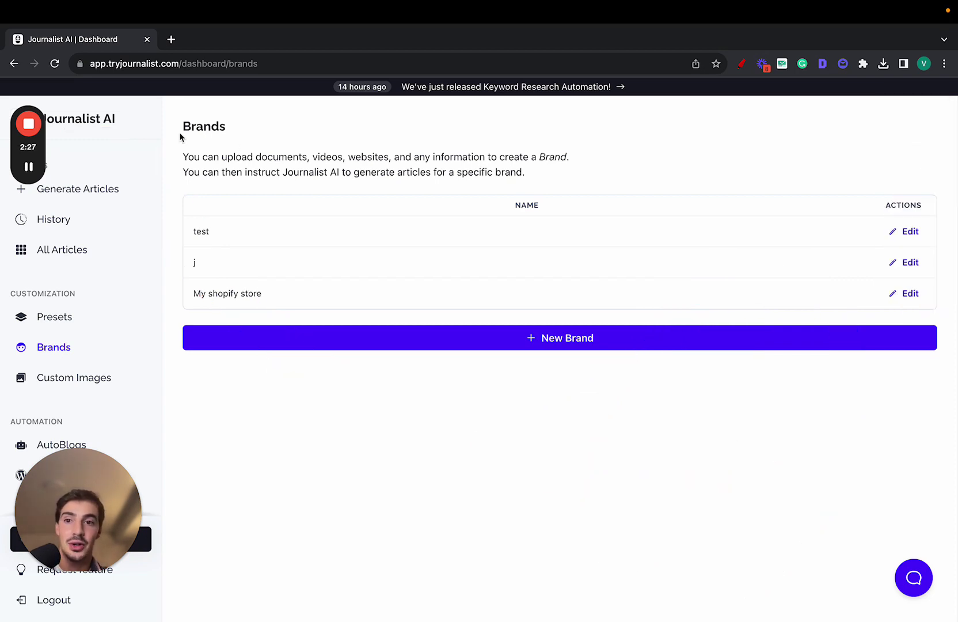
Browse the article generation modes (titles, keywords, preset), then return to the Presets list
click(107, 191)
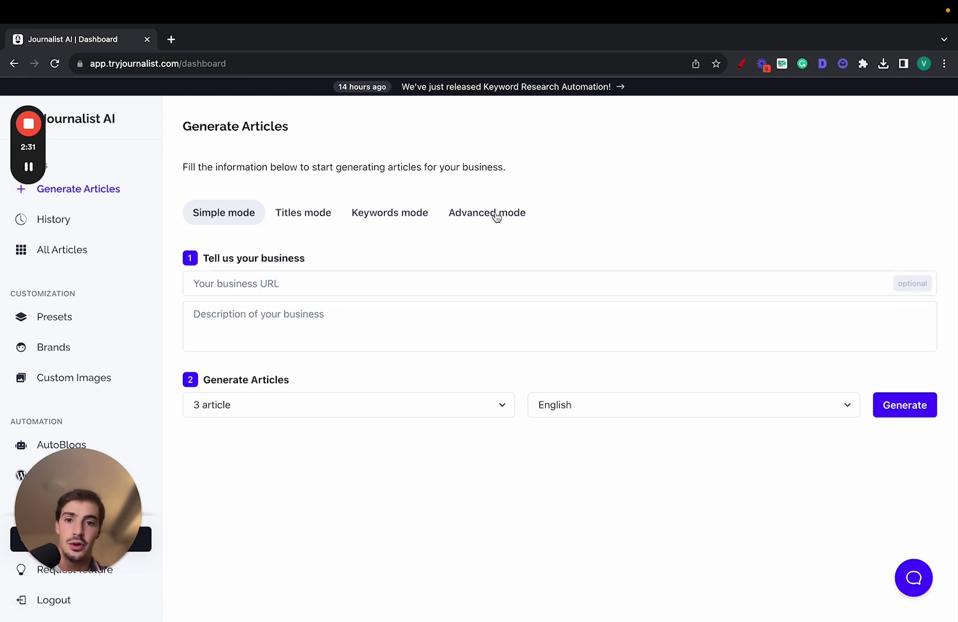
click(310, 213)
click(367, 213)
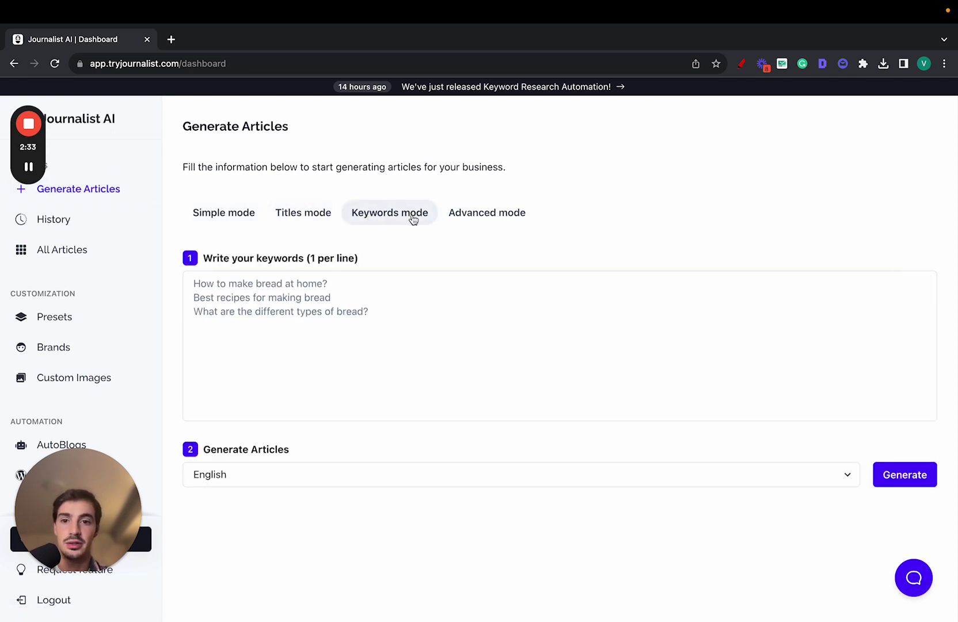
click(499, 216)
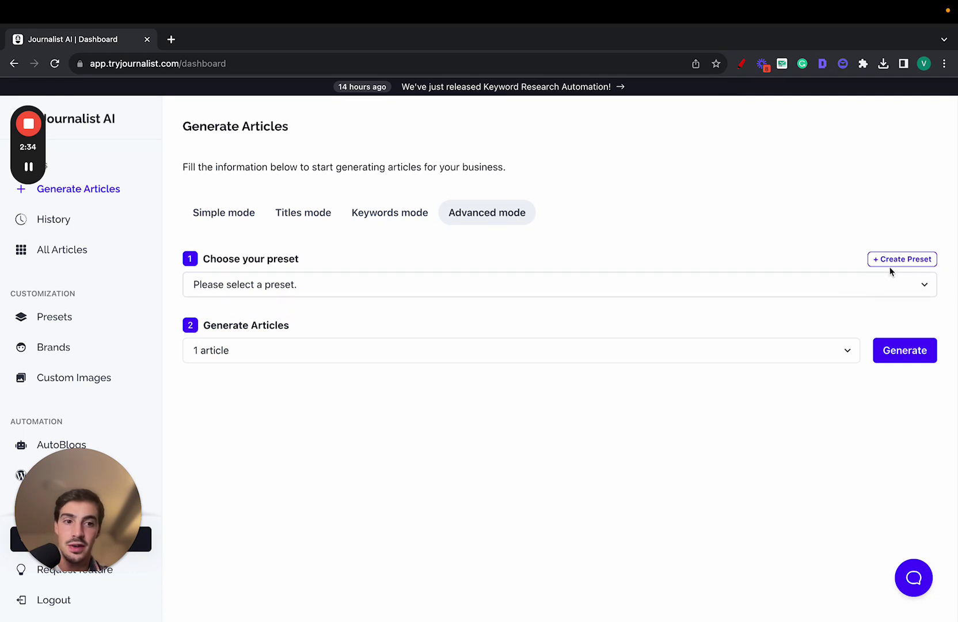
click(253, 286)
click(127, 294)
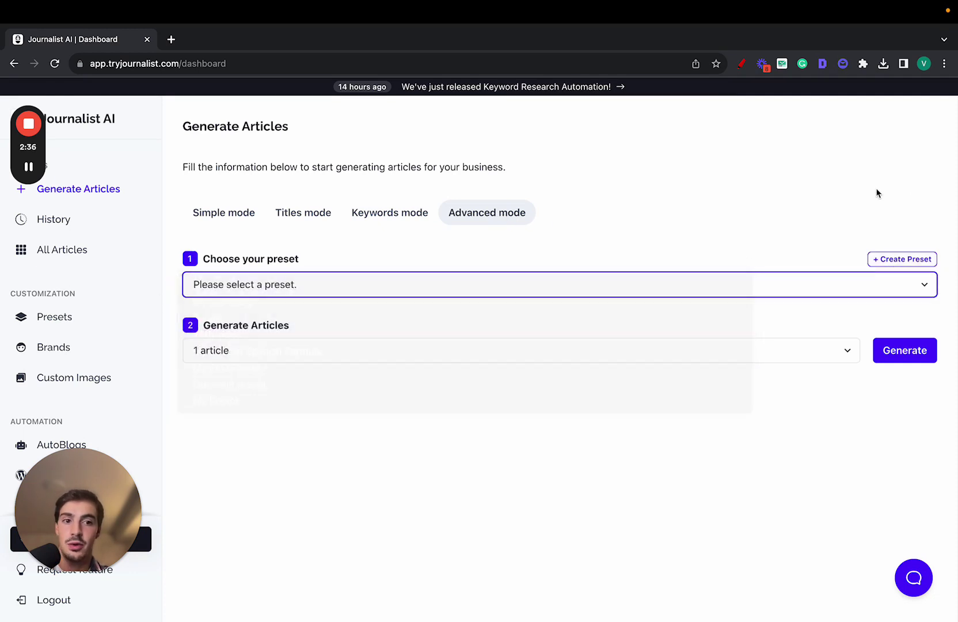
click(67, 316)
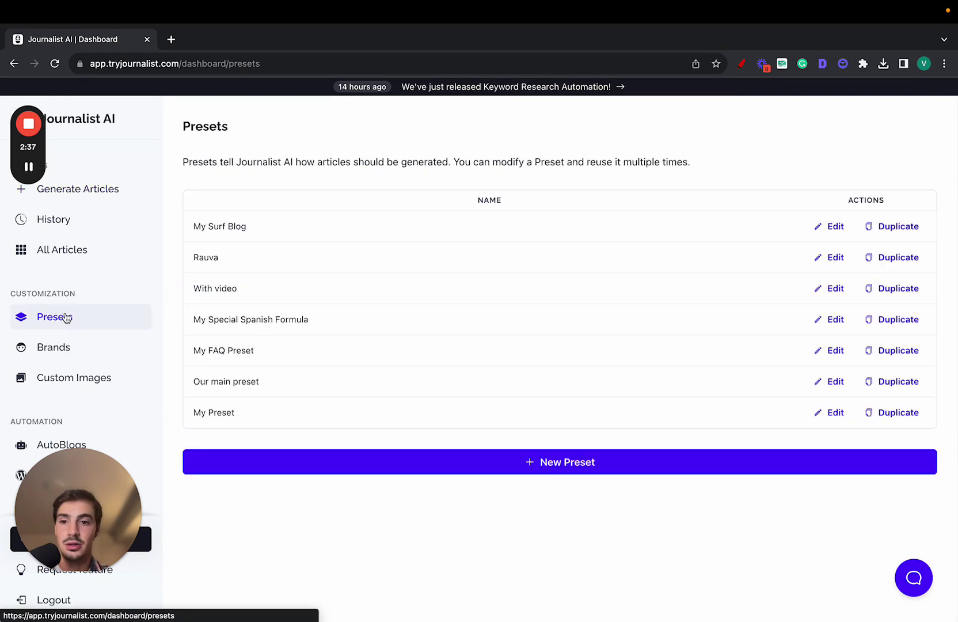
Edit My Surf Blog: enable YouTube videos, in-article and featured images, keeping AI Images as provider
click(835, 226)
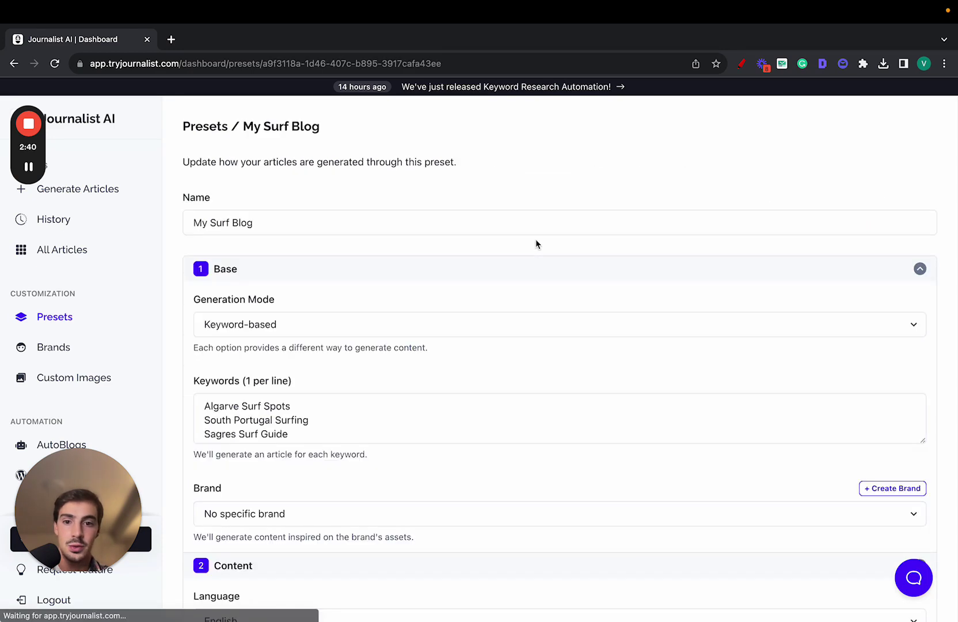
scroll(456, 320, down, 20)
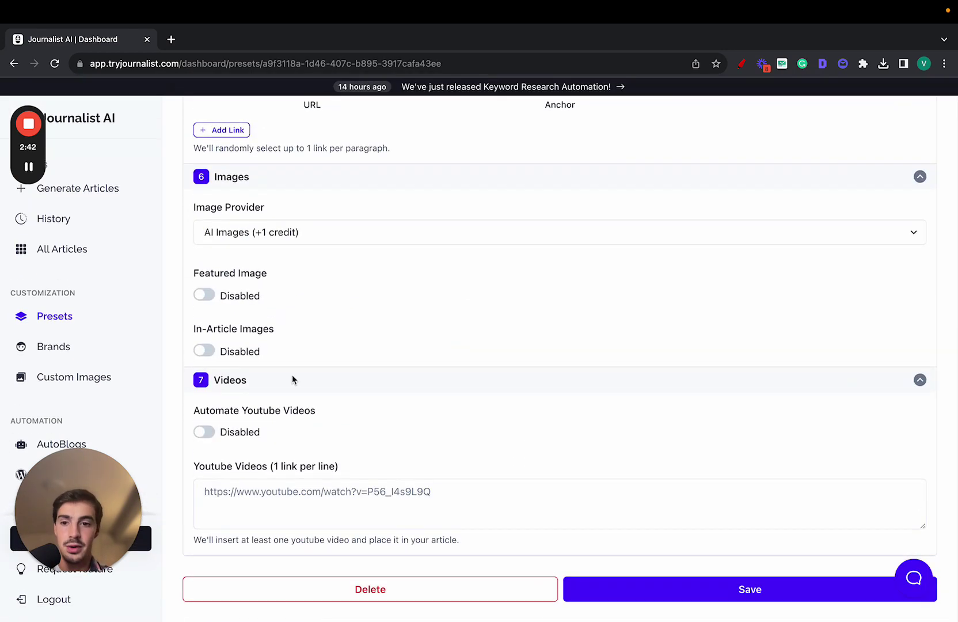
click(203, 431)
click(204, 457)
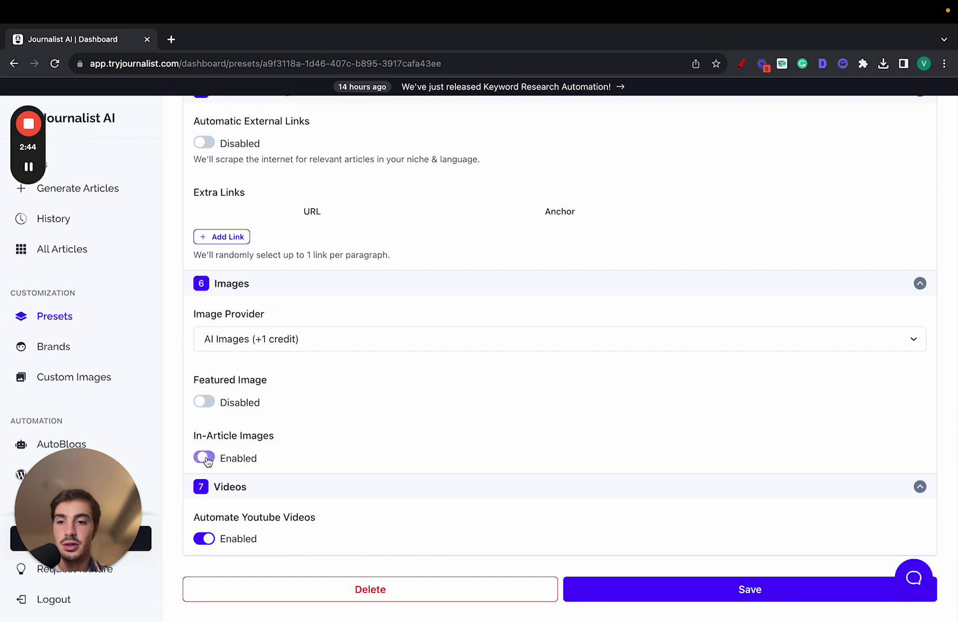
click(204, 402)
click(256, 343)
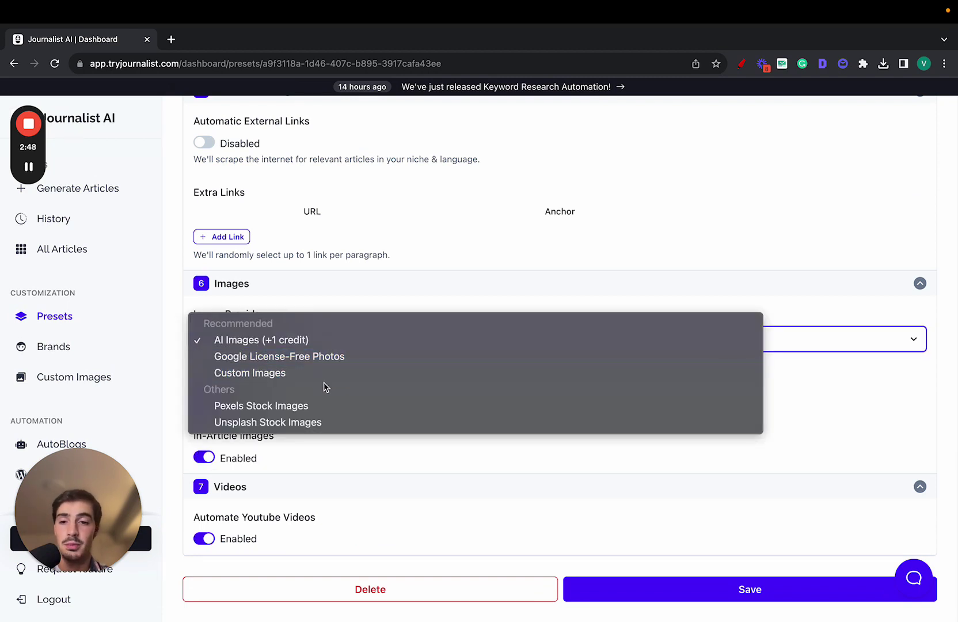
click(334, 306)
scroll(335, 304, up, 3)
scroll(334, 304, up, 2)
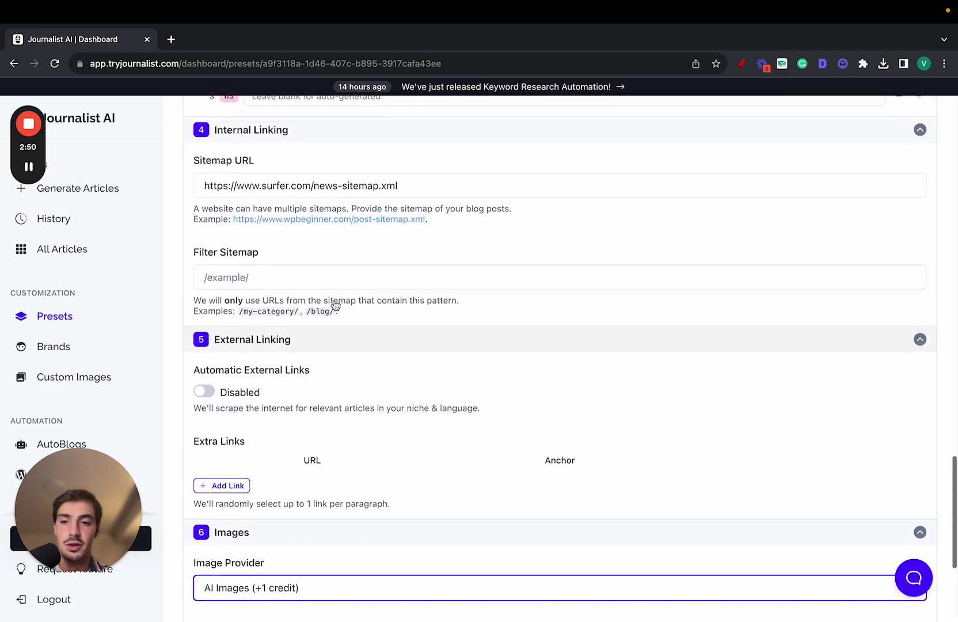
Turn on the drawing overlay and sketch a page outline with an upward arrow and a T label
click(742, 64)
mouse_move(528, 185)
mouse_down()
mouse_move(706, 268)
mouse_move(536, 184)
mouse_move(583, 131)
mouse_up()
drag(562, 149, 584, 147)
mouse_move(605, 370)
mouse_down()
mouse_move(636, 370)
mouse_move(804, 218)
mouse_move(803, 226)
mouse_up()
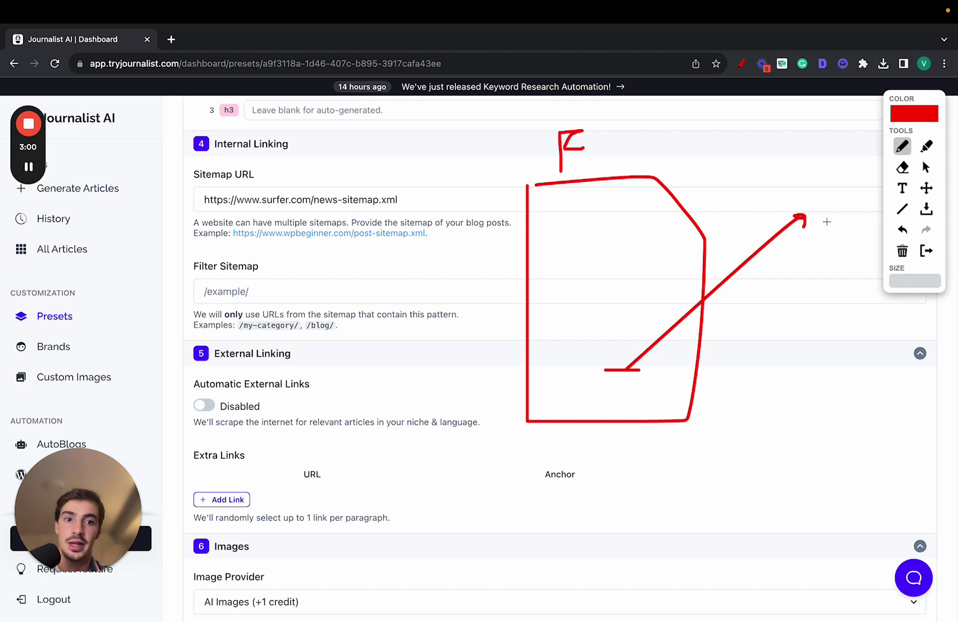
mouse_move(830, 224)
mouse_down()
mouse_move(831, 193)
mouse_move(832, 205)
mouse_up()
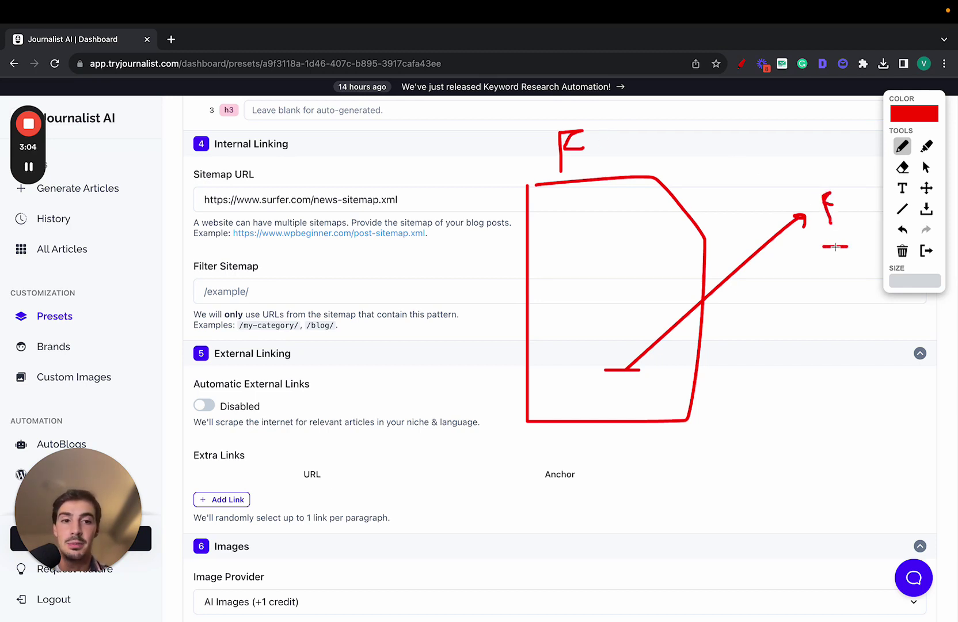
drag(836, 247, 841, 271)
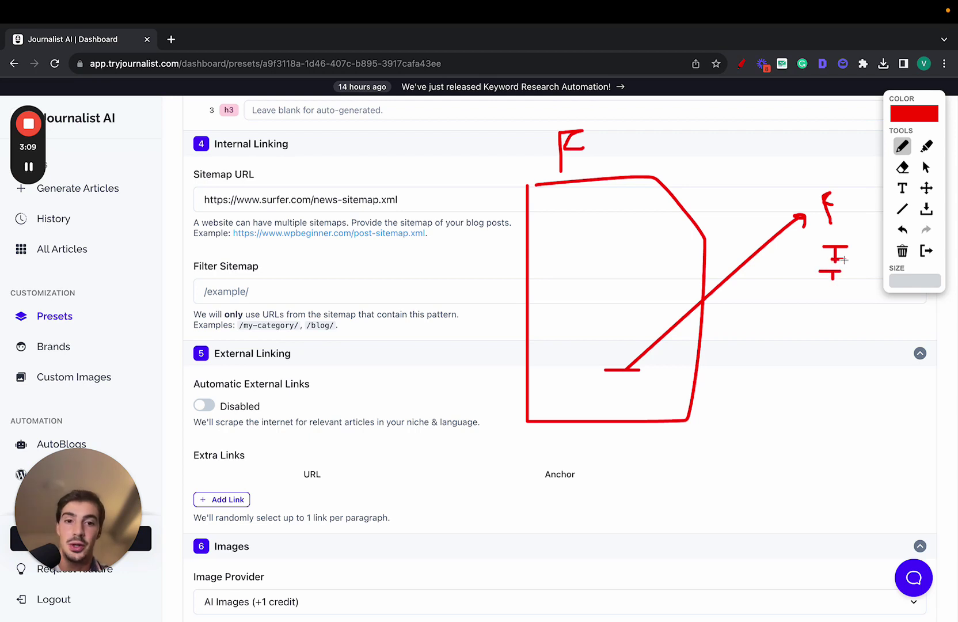
Circle a spot in the page sketch, add linking arrows, and underline the Internal Linking heading
mouse_move(613, 350)
mouse_down()
mouse_move(568, 349)
mouse_move(562, 386)
mouse_move(663, 387)
mouse_move(668, 350)
mouse_move(614, 350)
mouse_move(706, 304)
mouse_move(786, 242)
mouse_up()
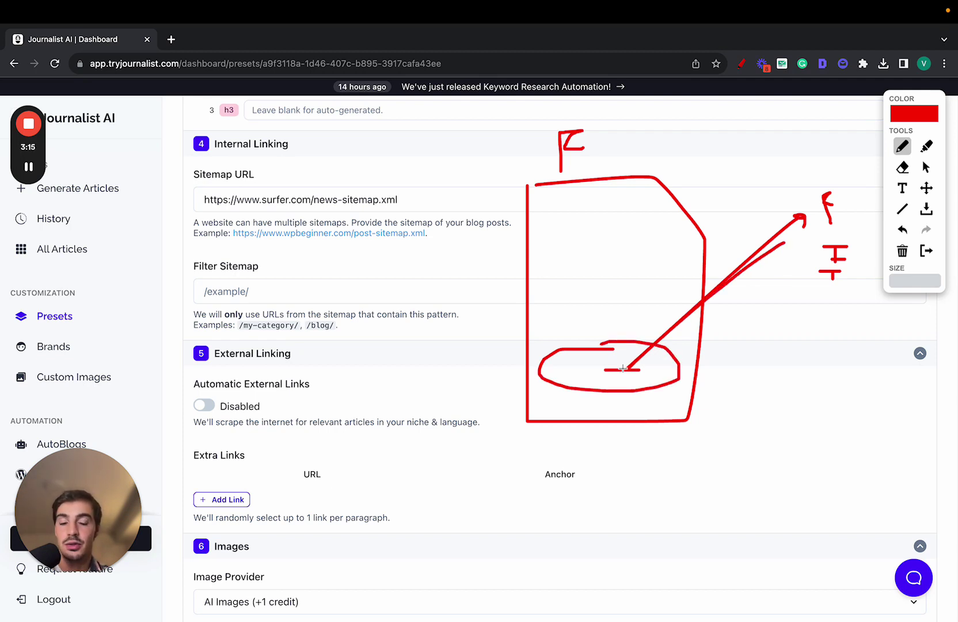
mouse_move(538, 193)
mouse_down()
mouse_move(521, 350)
mouse_move(581, 349)
mouse_up()
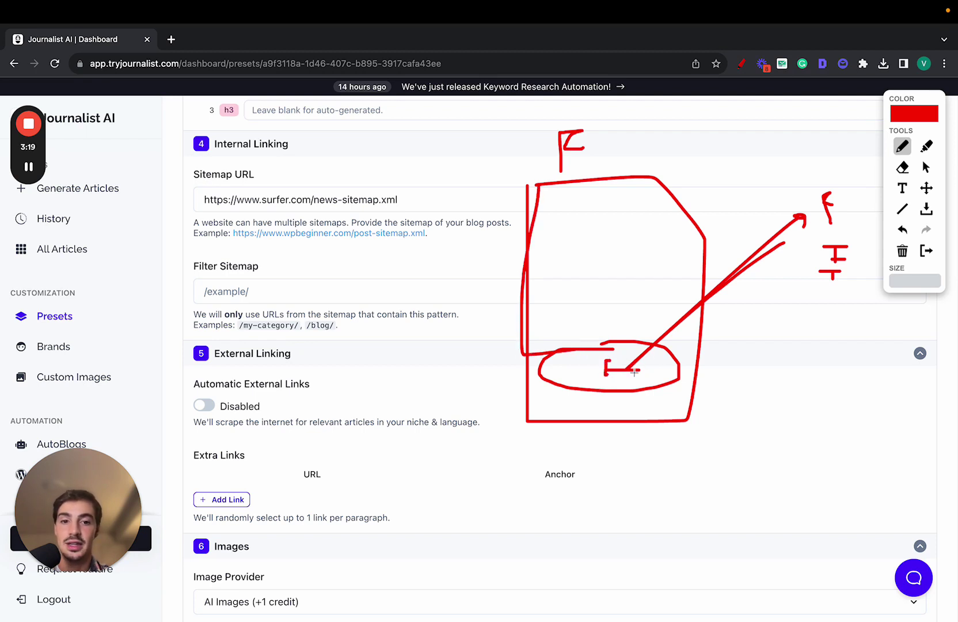
drag(629, 372, 793, 193)
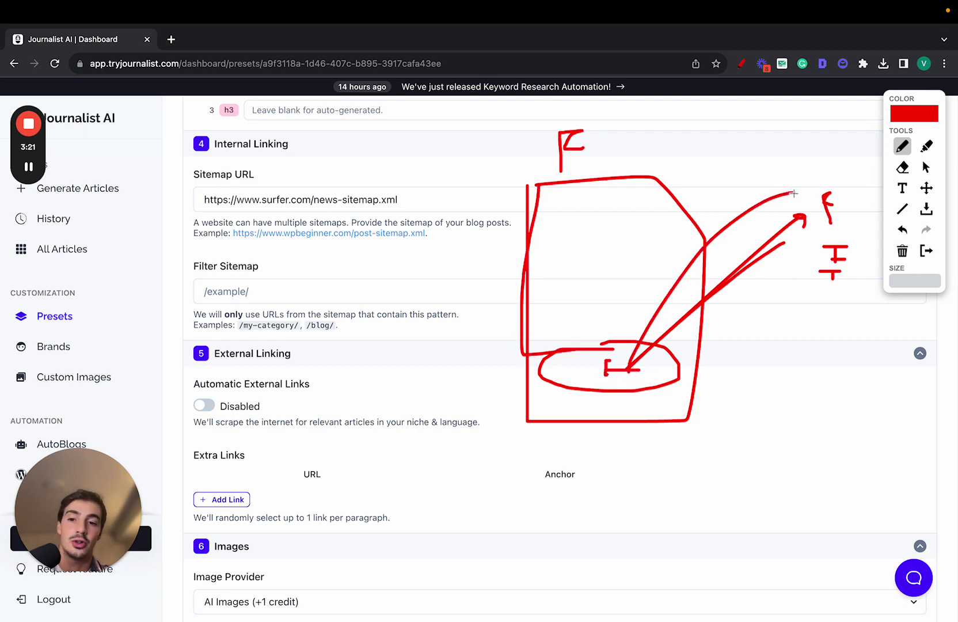
drag(208, 160, 276, 161)
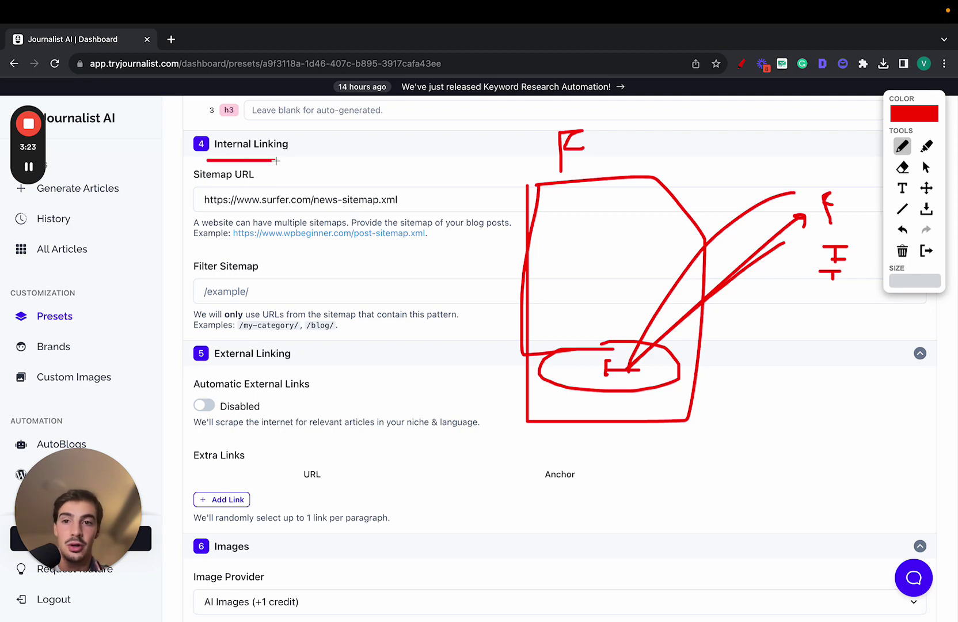
drag(548, 300, 567, 296)
drag(636, 197, 698, 173)
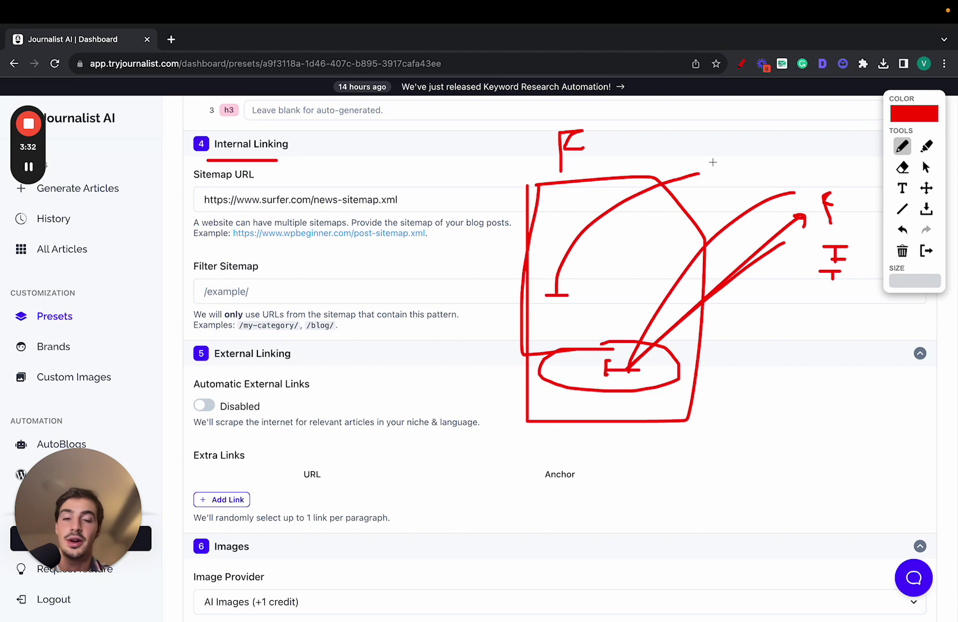
Clear the drawings and drag the Creativity slider to make articles more factual
click(926, 250)
scroll(428, 277, up, 5)
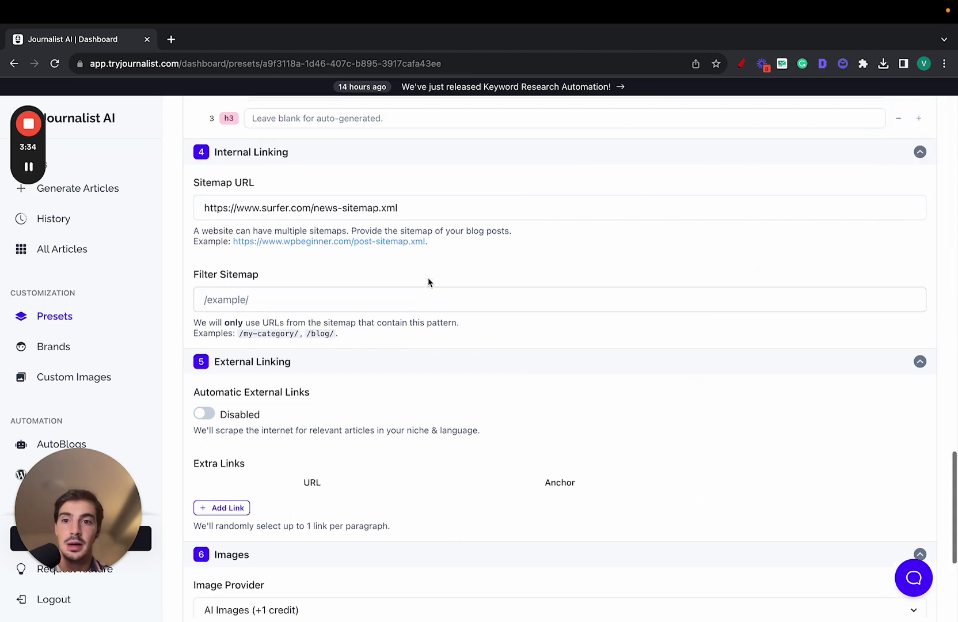
scroll(428, 282, up, 15)
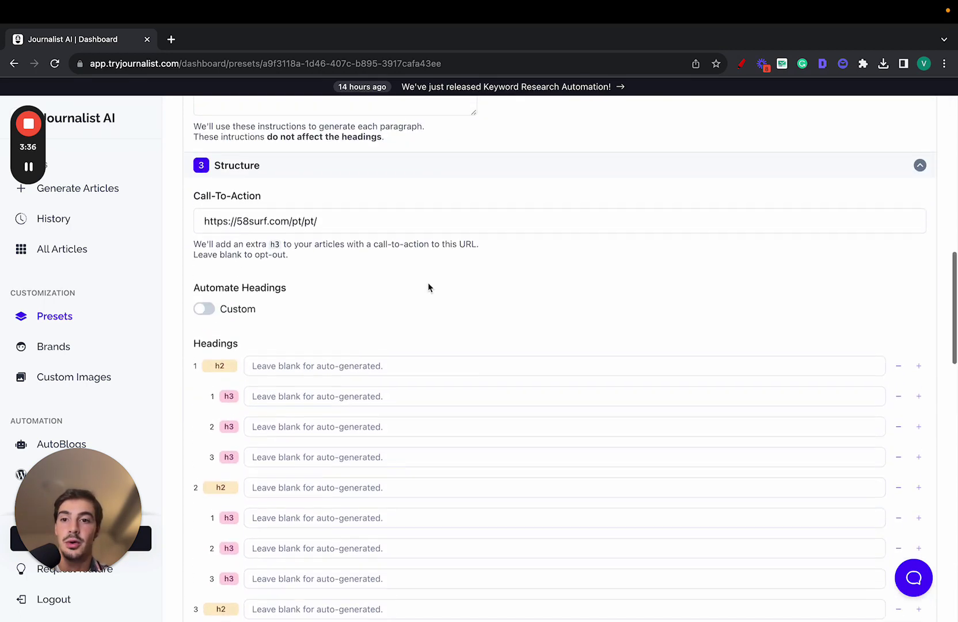
scroll(428, 282, up, 3)
scroll(429, 302, down, 8)
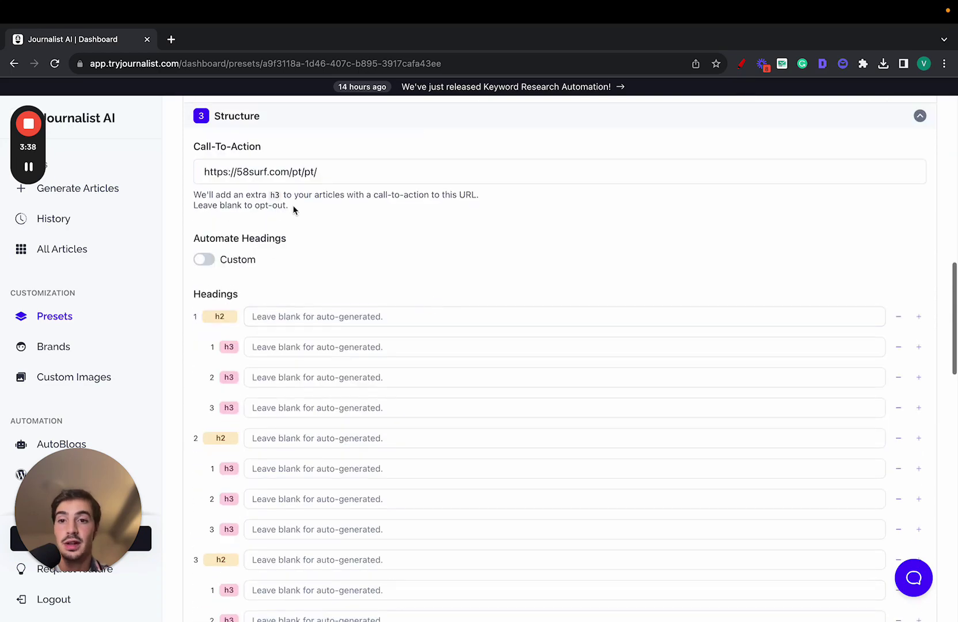
scroll(342, 305, up, 9)
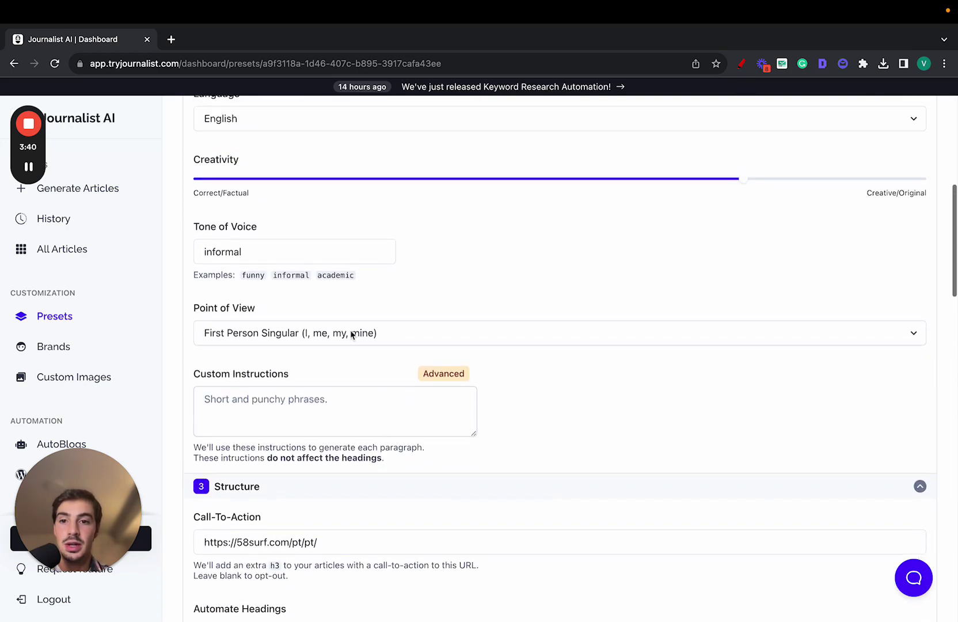
drag(396, 327, 557, 327)
Set the preset's Brand to My shopify store and turn the drawing overlay back on
scroll(304, 407, down, 1)
scroll(288, 237, up, 4)
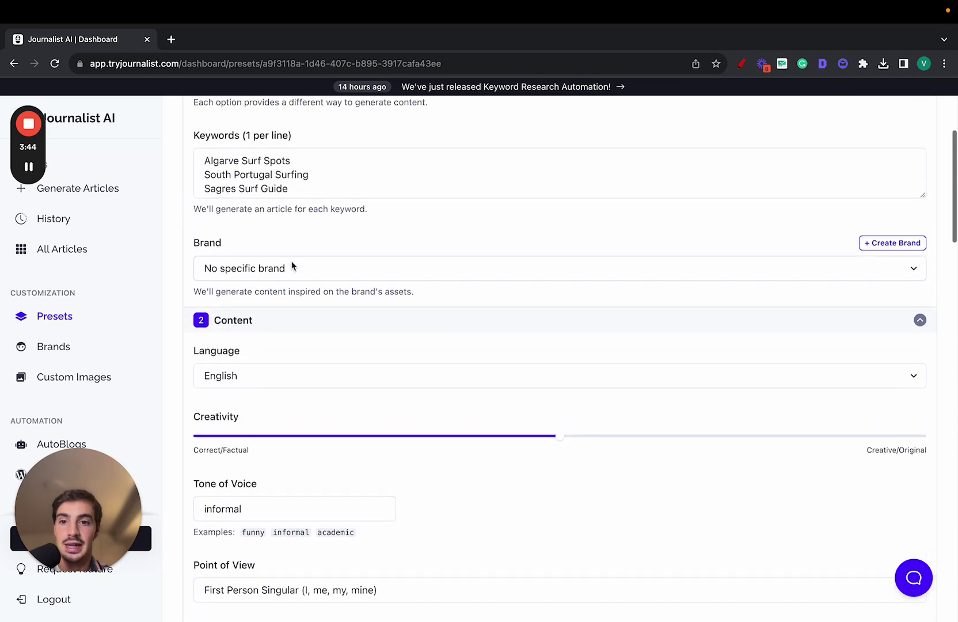
scroll(288, 268, up, 1)
click(288, 288)
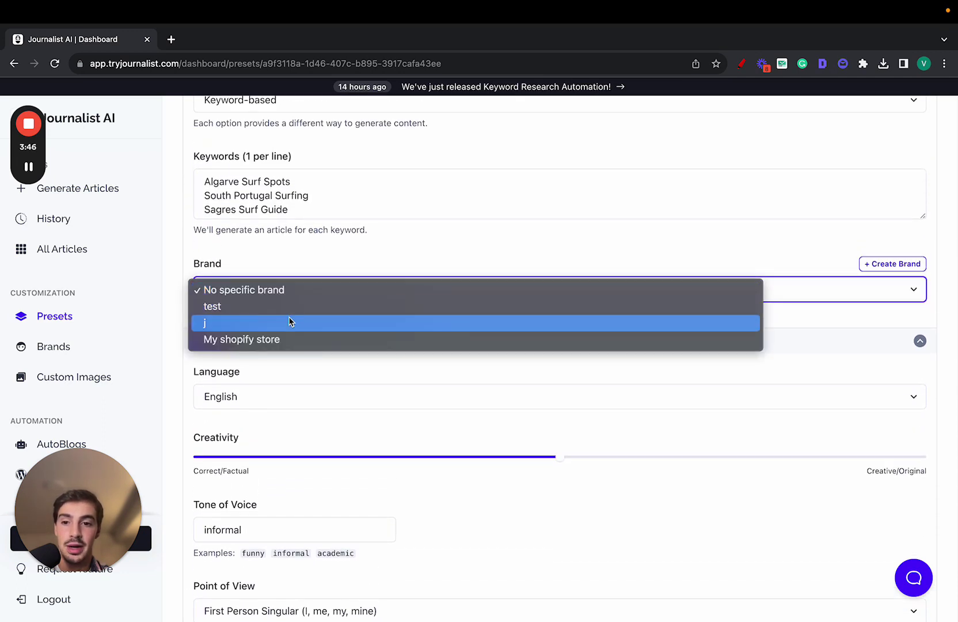
click(285, 340)
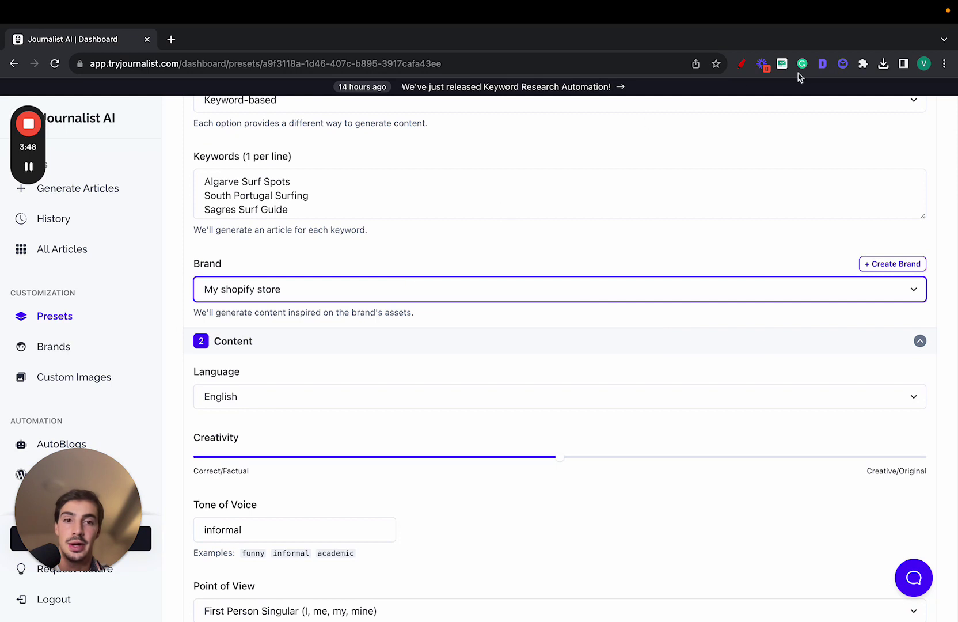
click(743, 64)
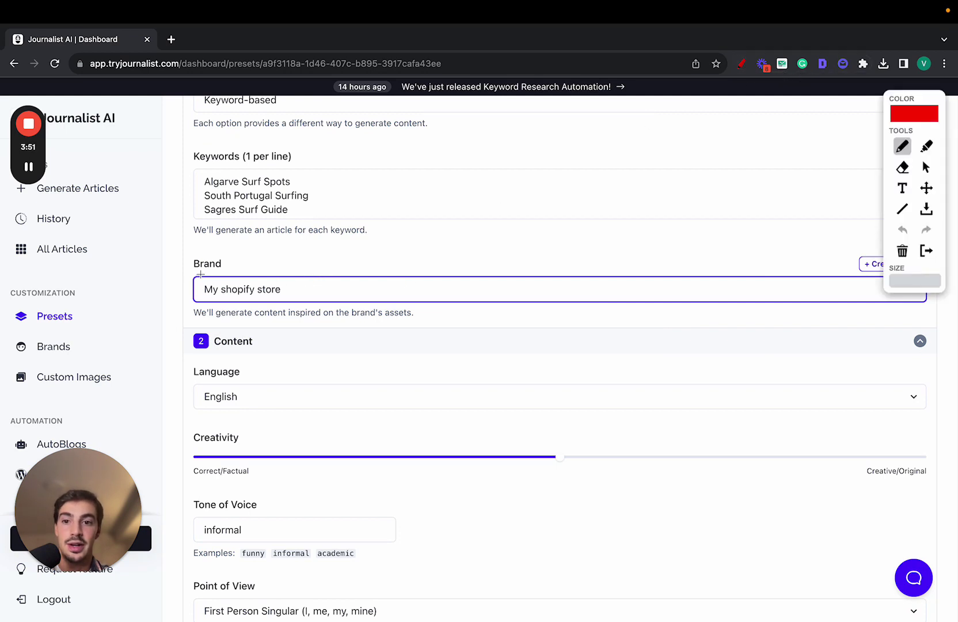
Circle and arrow the Brand field in red, clear the sketches, and open History
mouse_move(197, 274)
mouse_down()
mouse_move(236, 233)
mouse_move(186, 268)
mouse_move(303, 299)
mouse_up()
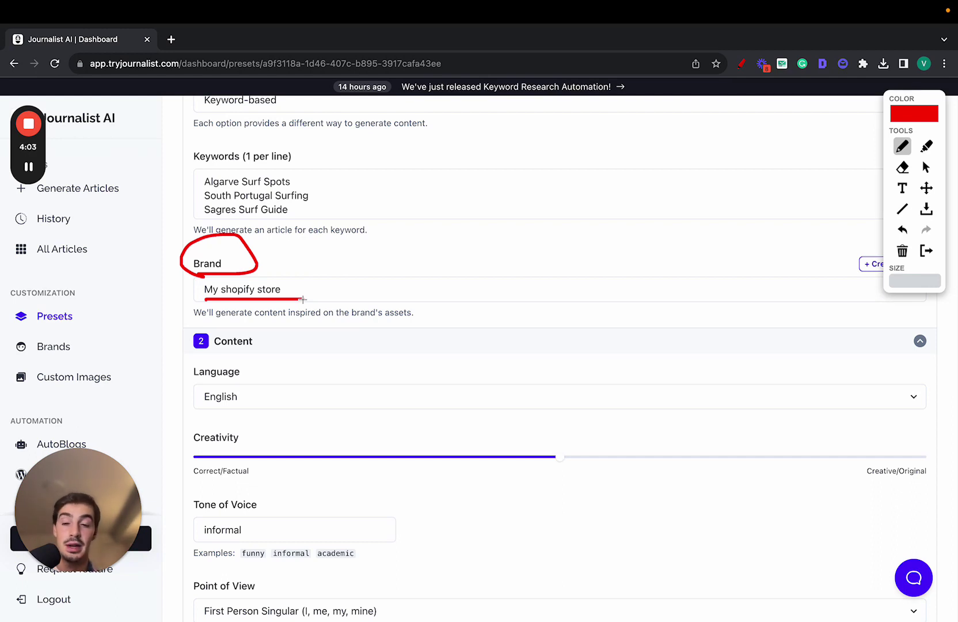
mouse_move(249, 258)
mouse_down()
mouse_move(647, 145)
mouse_move(652, 155)
mouse_up()
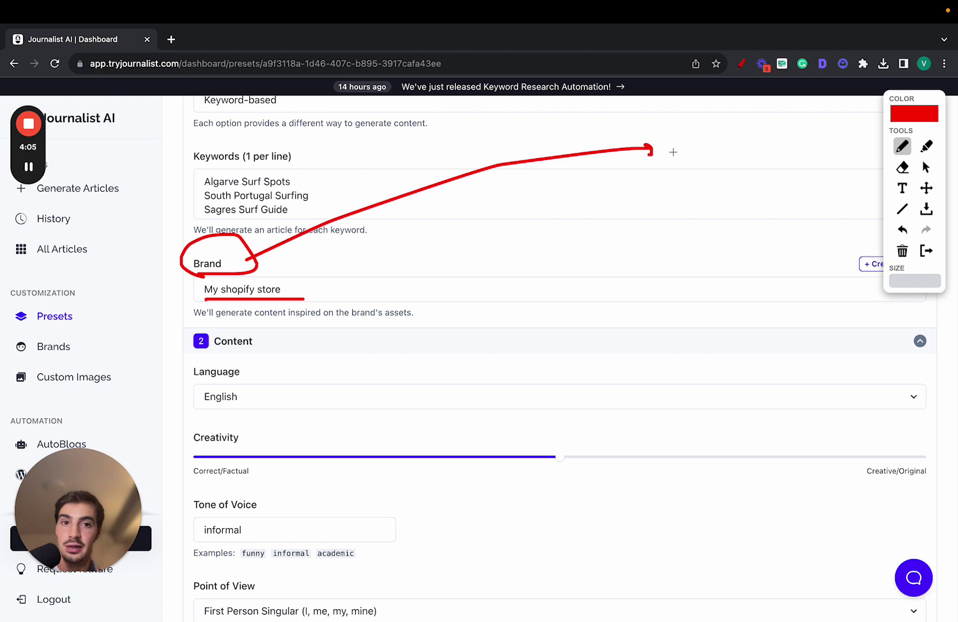
mouse_move(69, 132)
mouse_down()
mouse_move(271, 136)
mouse_move(903, 251)
mouse_move(709, 142)
mouse_move(668, 199)
mouse_move(712, 144)
mouse_up()
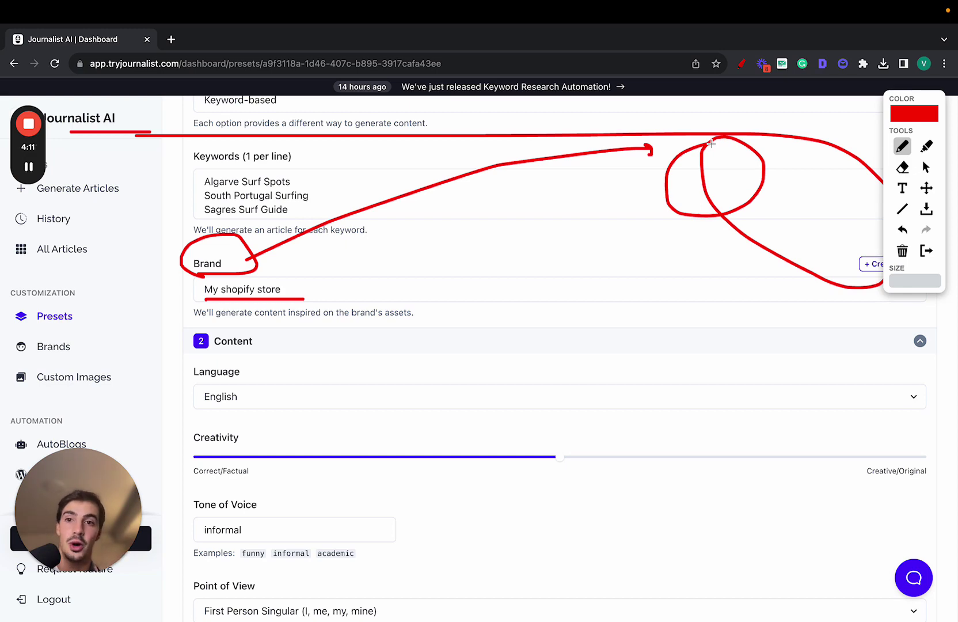
click(927, 251)
click(91, 213)
Open the garden titles batch and preview '10 Tips for Starting a Garden as a Newbie'
scroll(690, 311, down, 5)
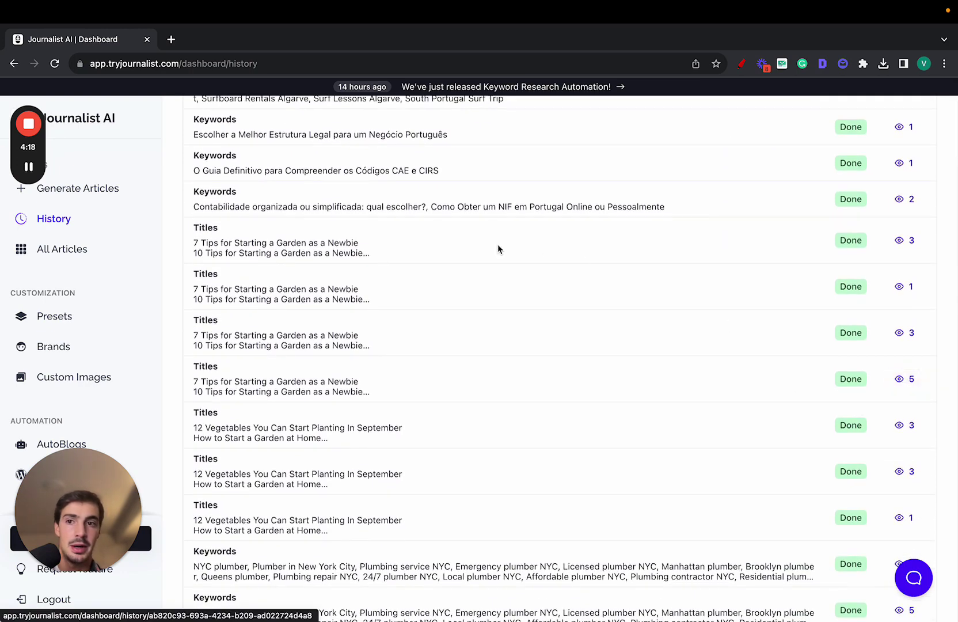
click(901, 385)
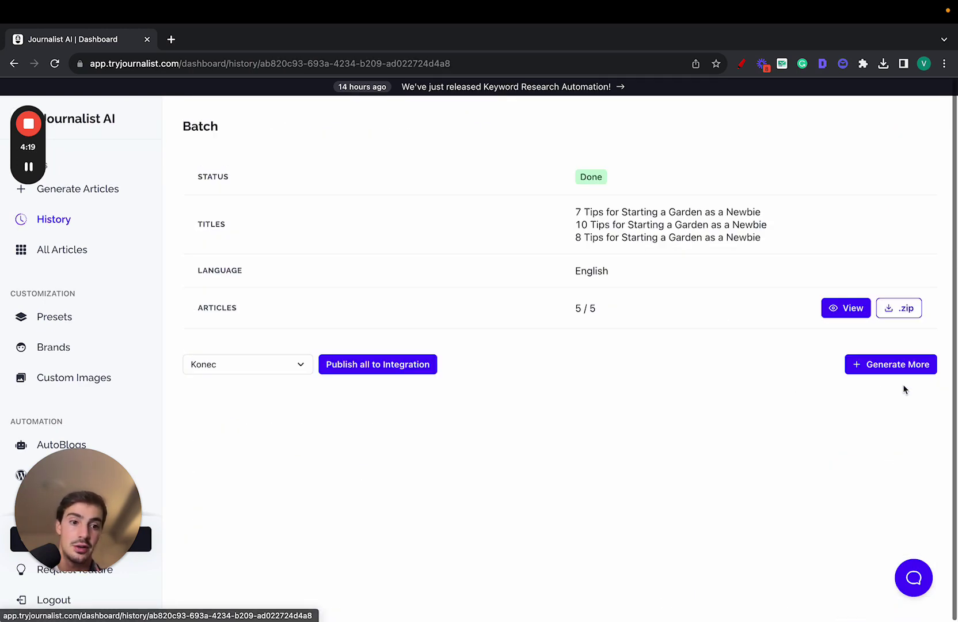
click(840, 311)
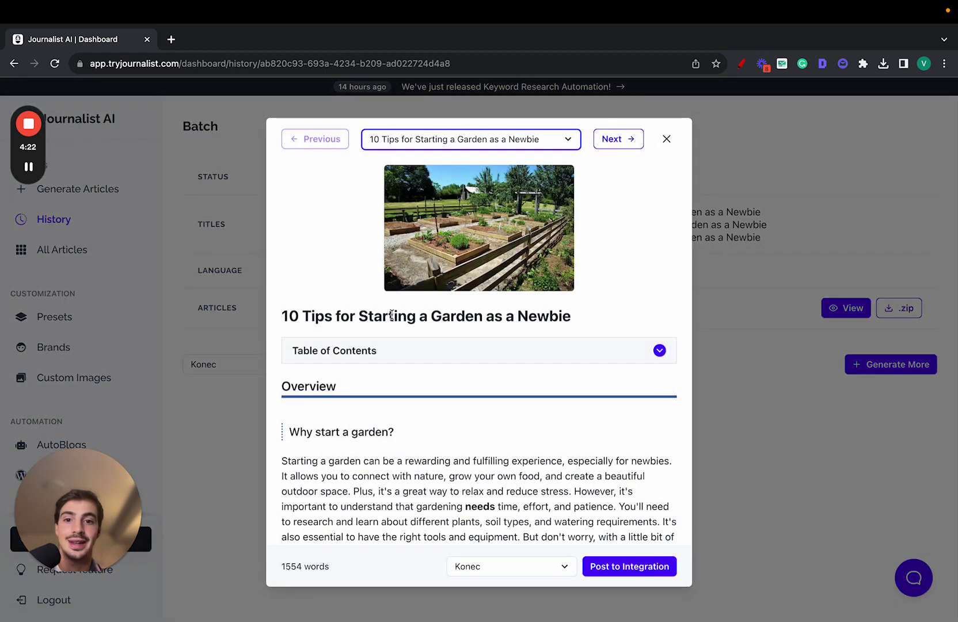
click(528, 235)
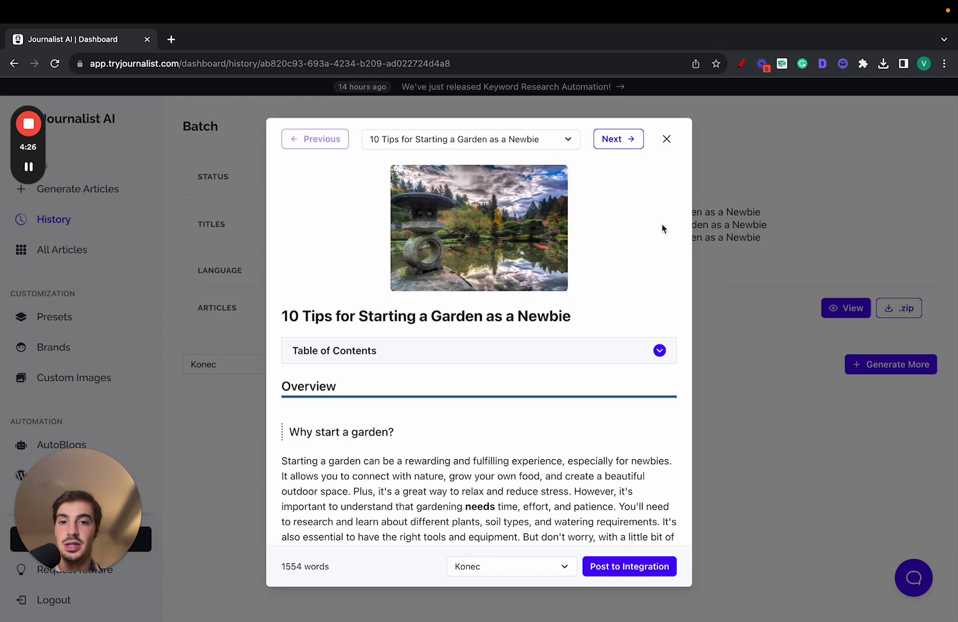
scroll(661, 225, down, 2)
Expand the table of contents, jump to 'Why start a garden?' and read to the end
click(479, 226)
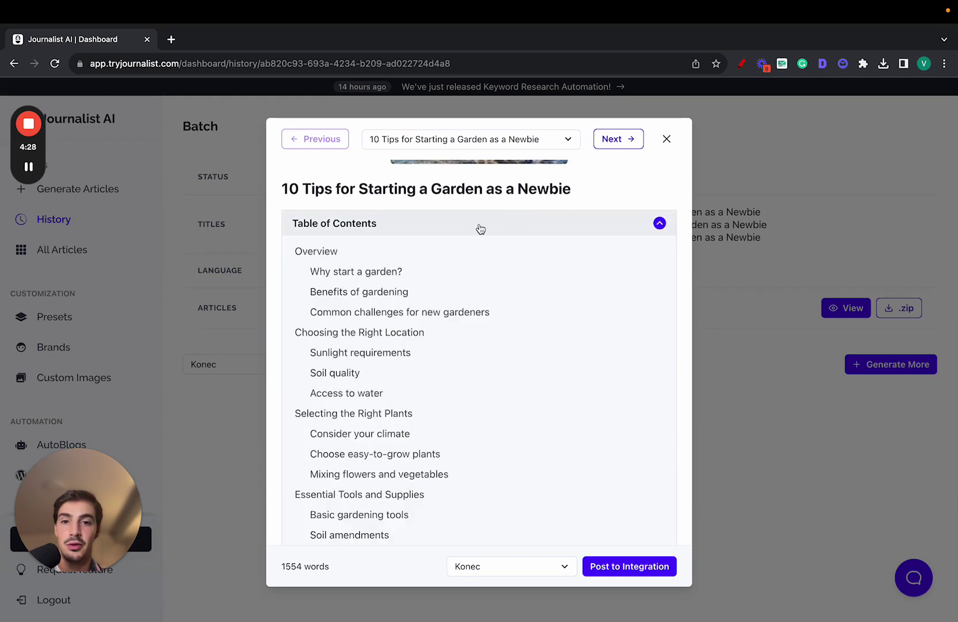
click(351, 271)
scroll(437, 218, up, 1)
scroll(438, 218, down, 2)
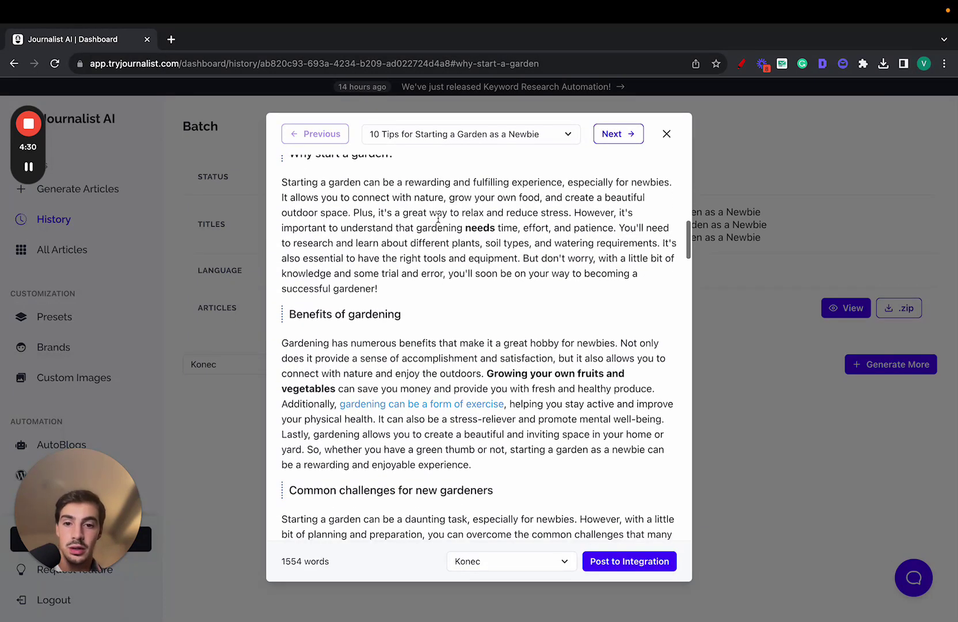
scroll(438, 218, down, 1)
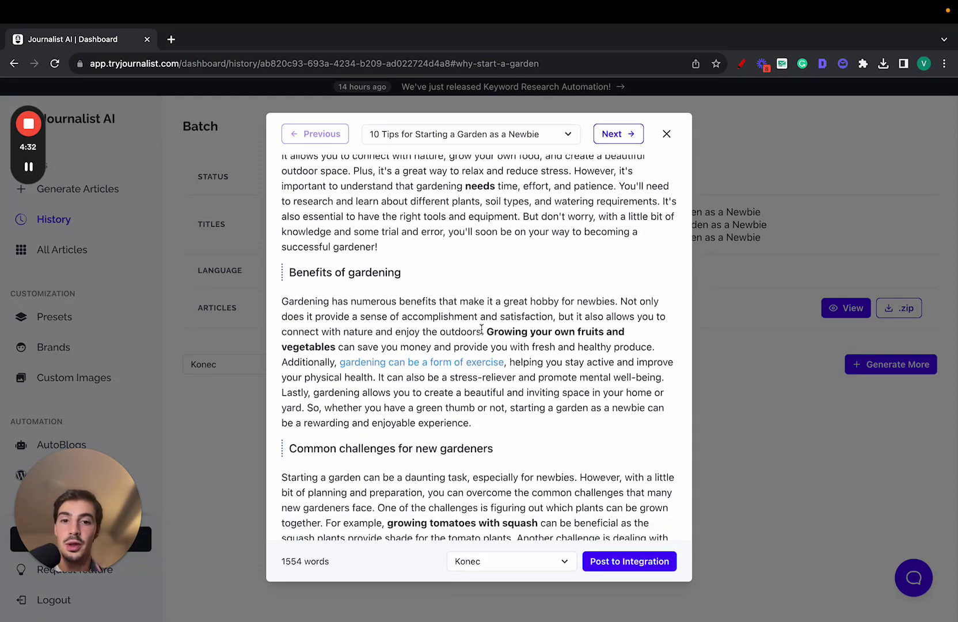
drag(483, 332, 528, 332)
scroll(567, 328, down, 2)
scroll(567, 328, down, 10)
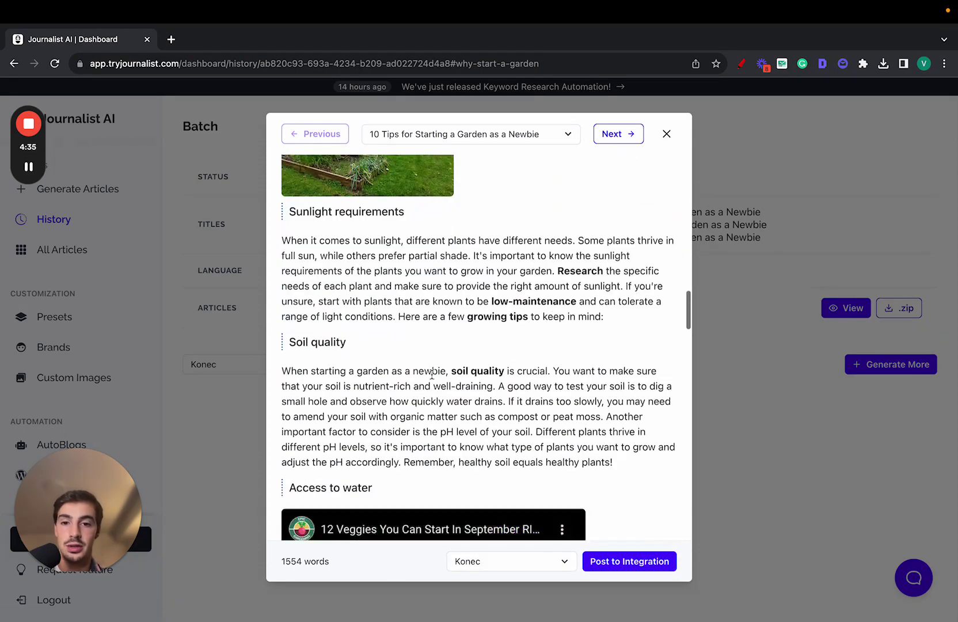
scroll(424, 333, down, 10)
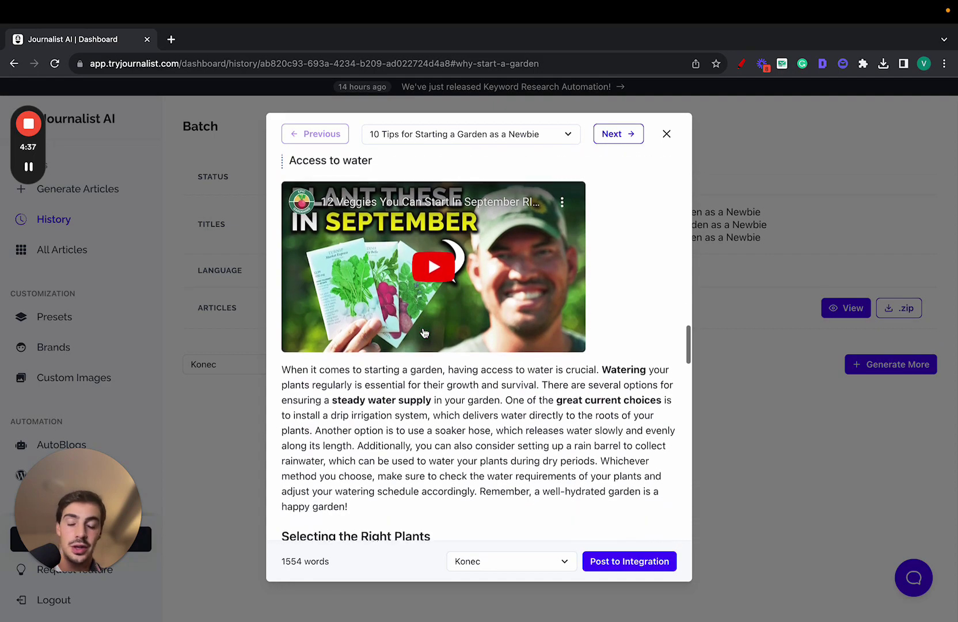
scroll(424, 333, down, 15)
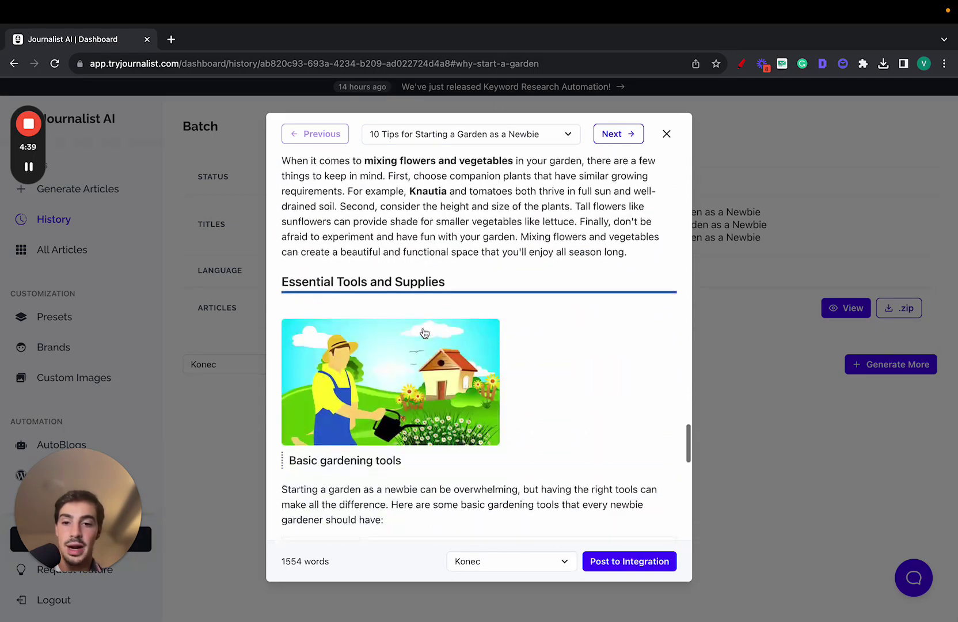
Return to the top of the article and collapse its table of contents
scroll(412, 244, up, 2)
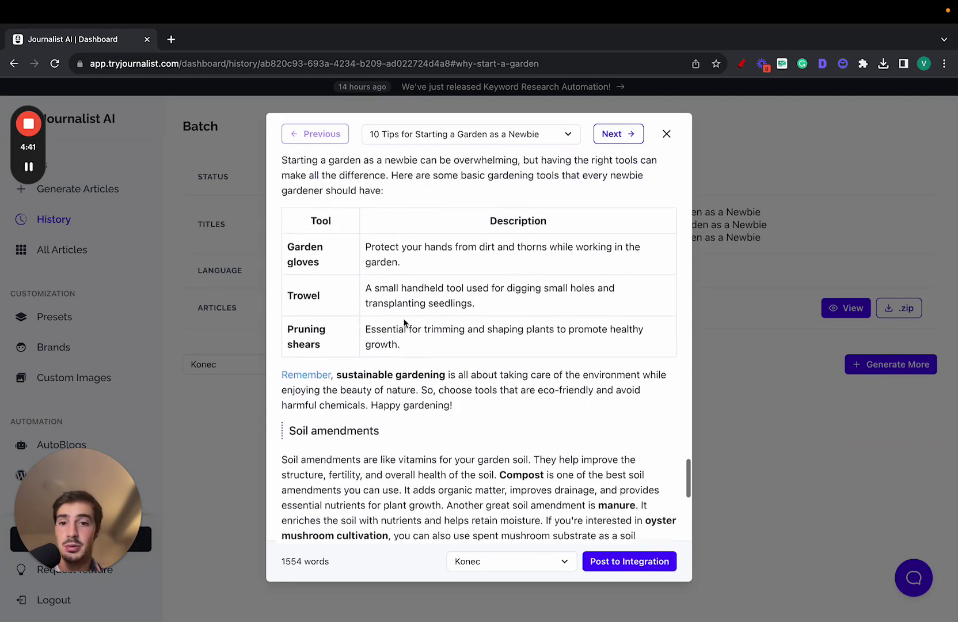
scroll(412, 245, down, 15)
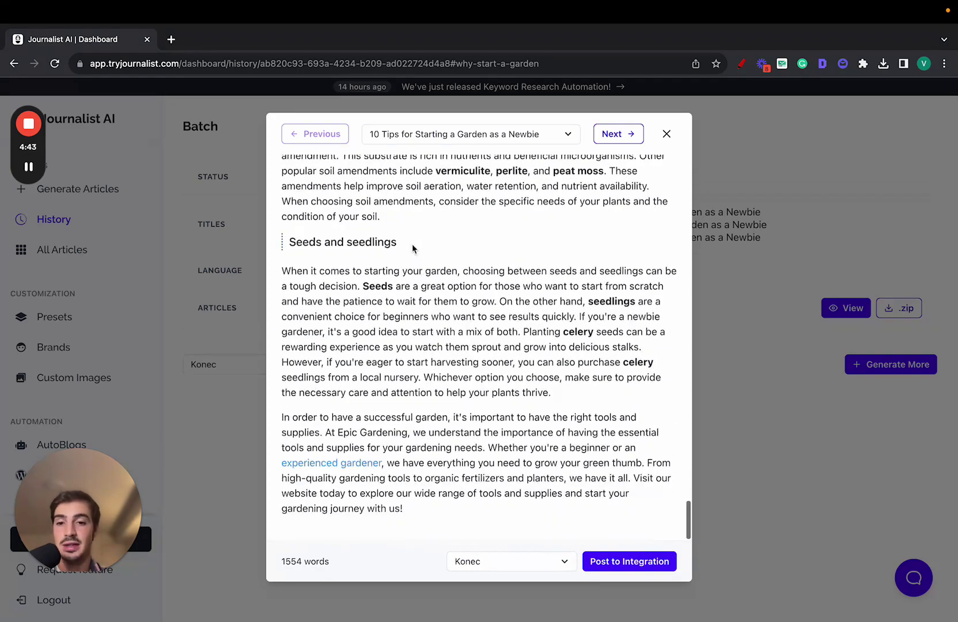
scroll(412, 243, up, 20)
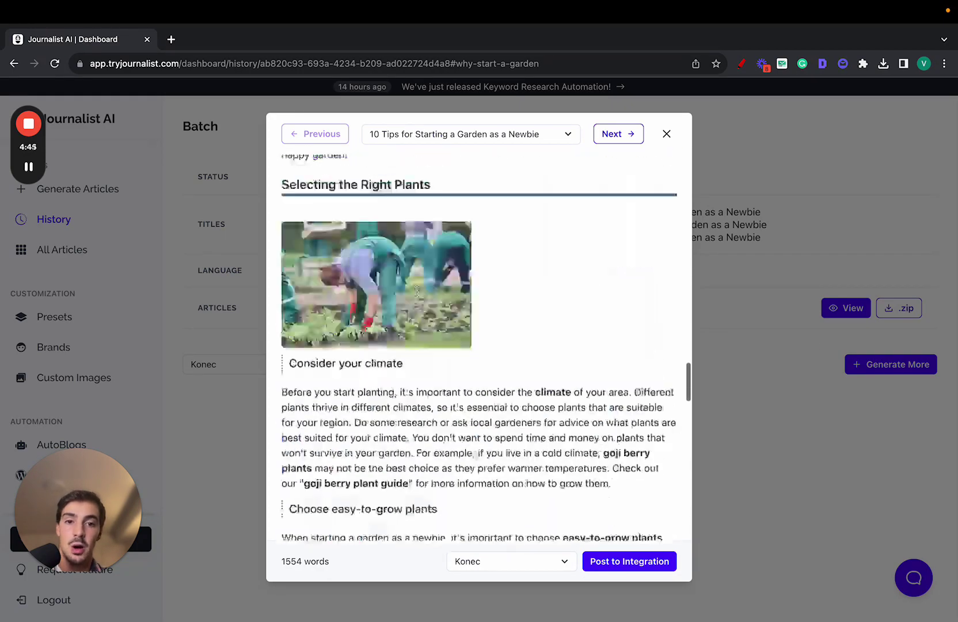
scroll(418, 311, up, 4)
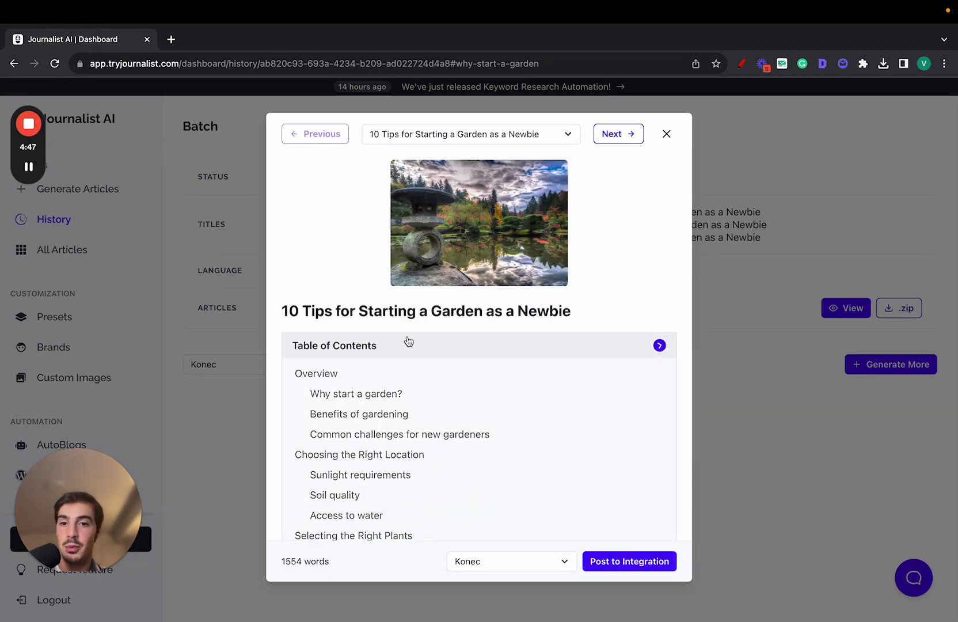
click(406, 341)
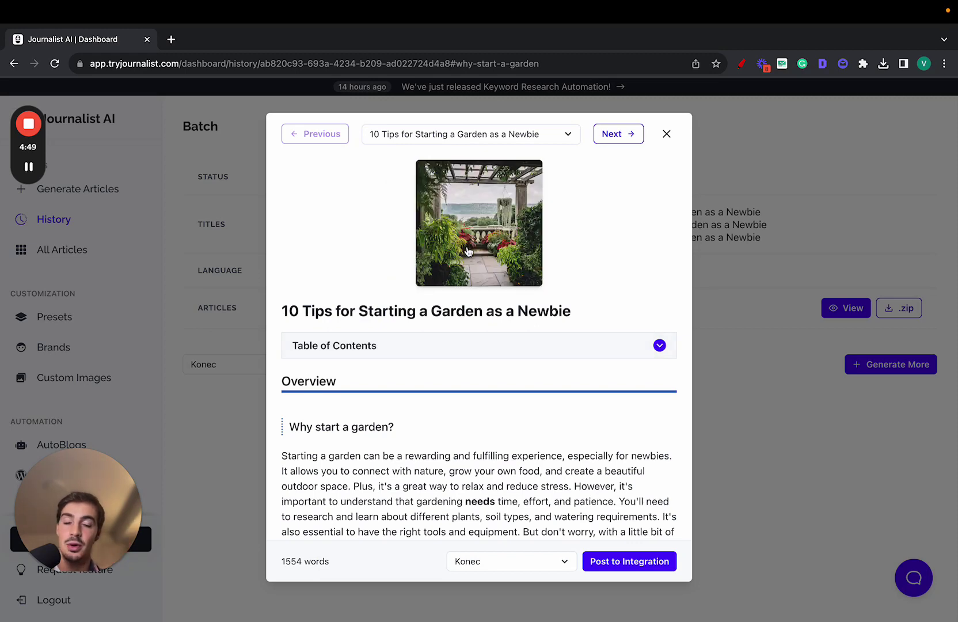
Reread the garden article, scrolling through it, then return to the 5/5 Done batch summary
click(469, 252)
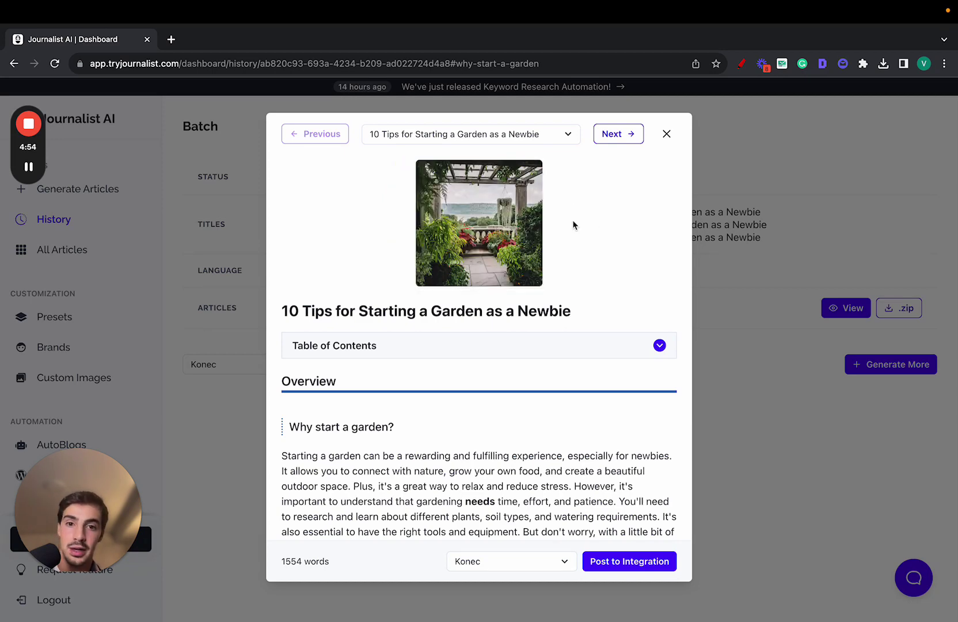
click(666, 134)
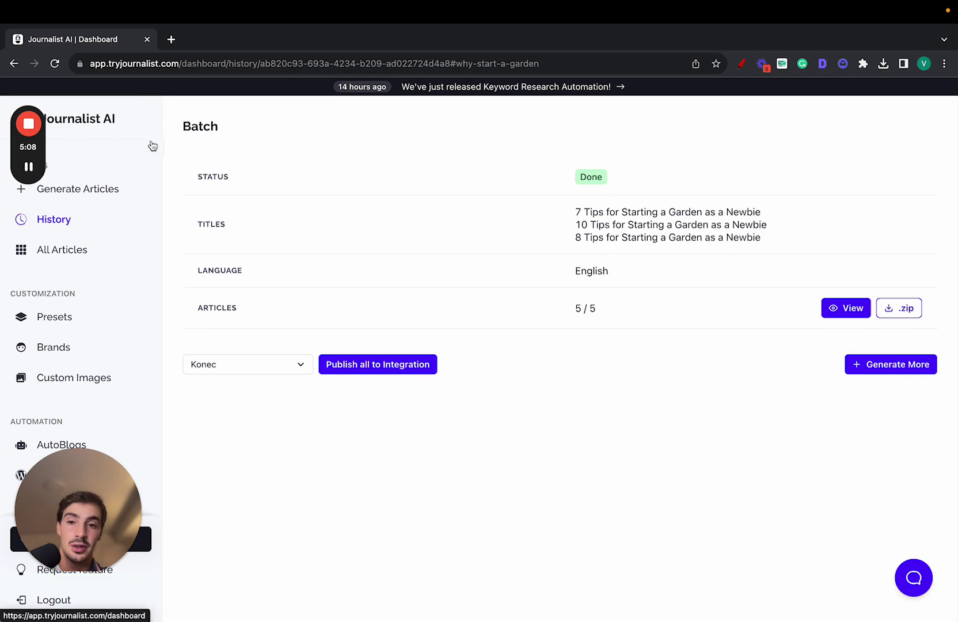
click(846, 308)
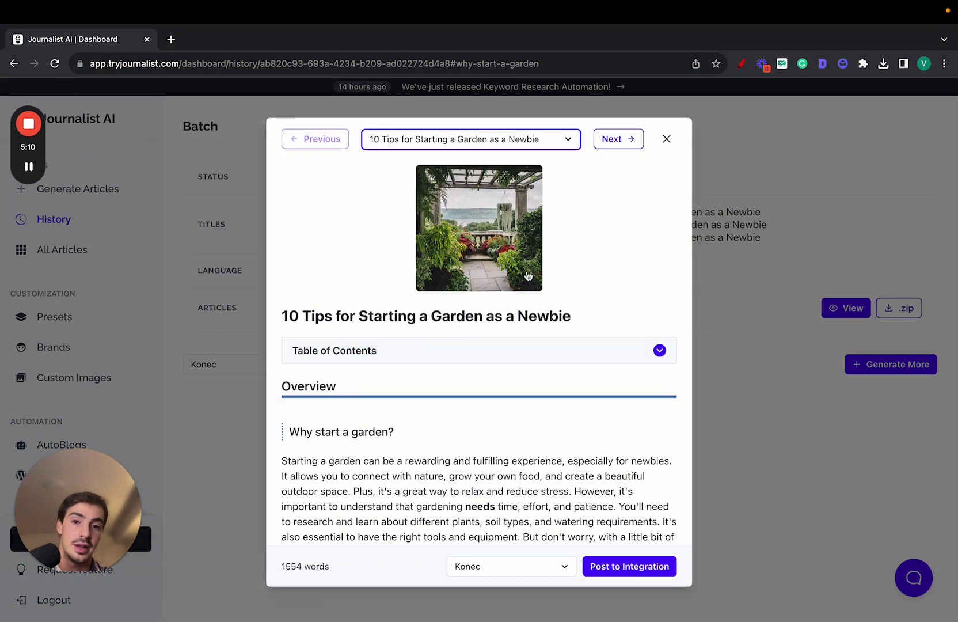
scroll(398, 262, down, 5)
scroll(397, 262, down, 20)
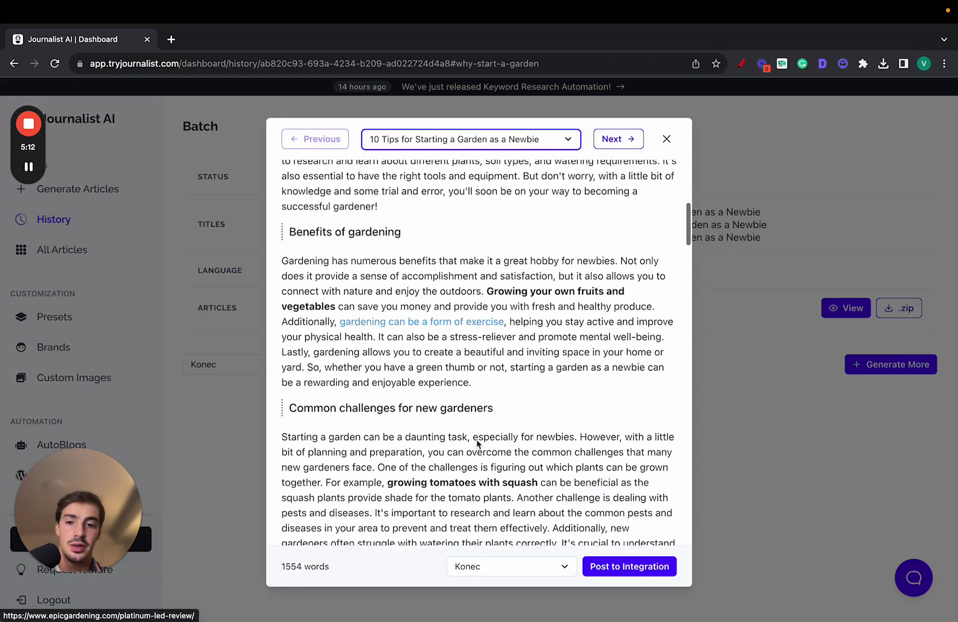
scroll(505, 394, down, 20)
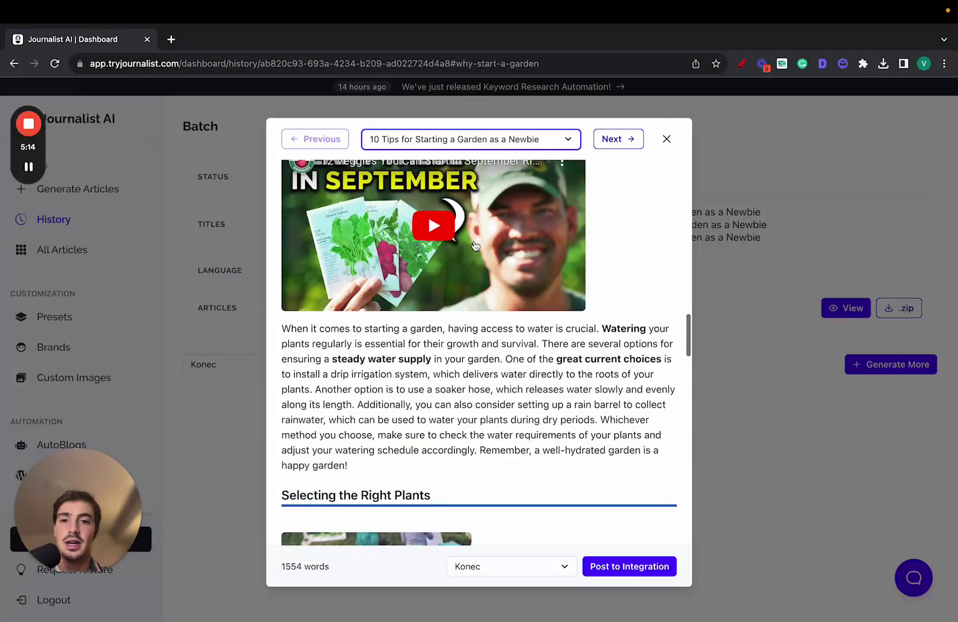
scroll(467, 384, up, 8)
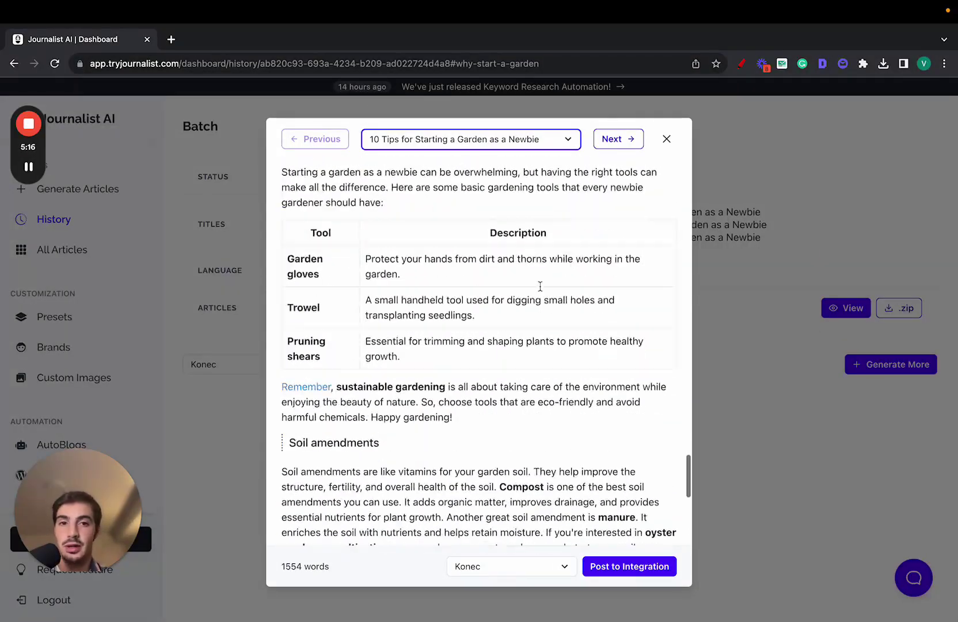
click(666, 141)
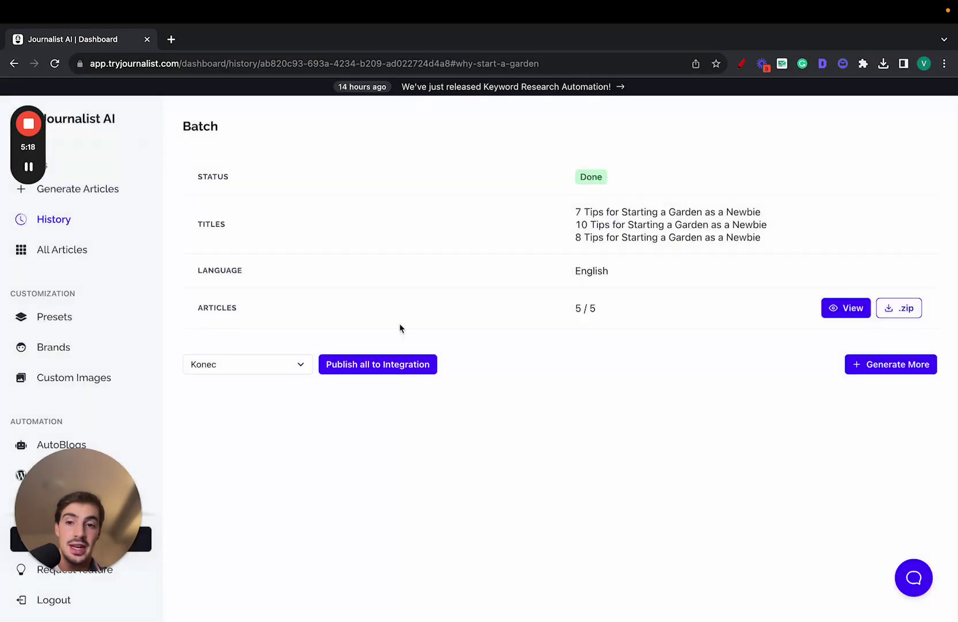
Check the saved Brands list, then go to the still-empty Custom Images page
click(78, 349)
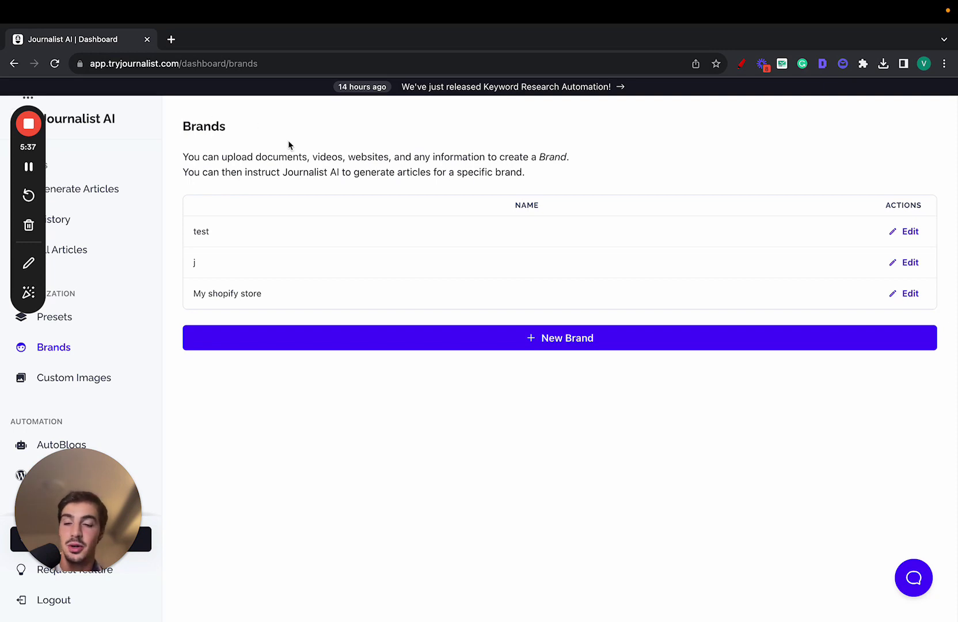
click(128, 375)
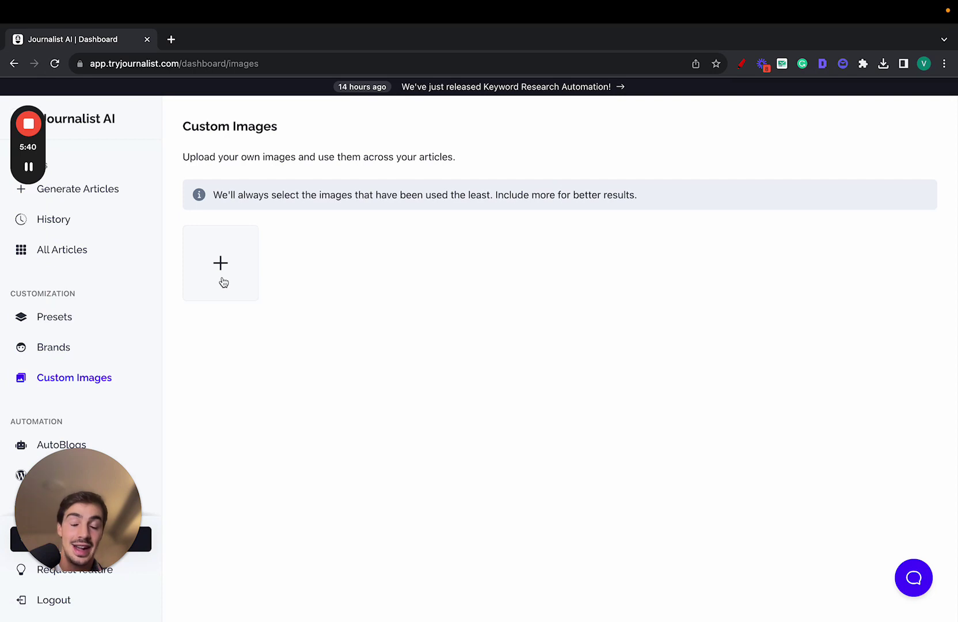
Highlight the tryjournalist.com domain in the address bar, then draw a red line with the pen extension
click(131, 63)
drag(140, 63, 201, 65)
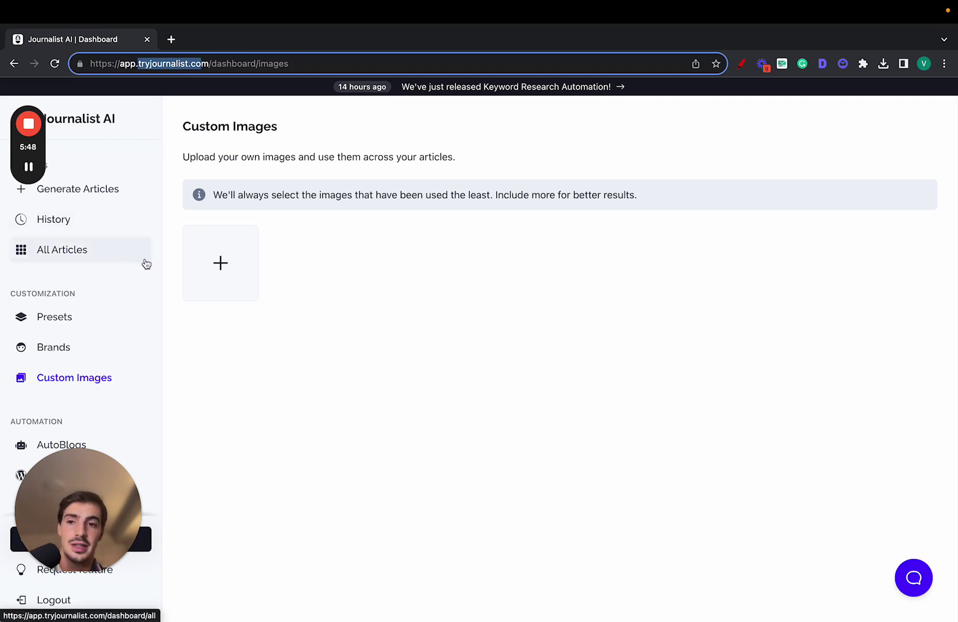
click(344, 274)
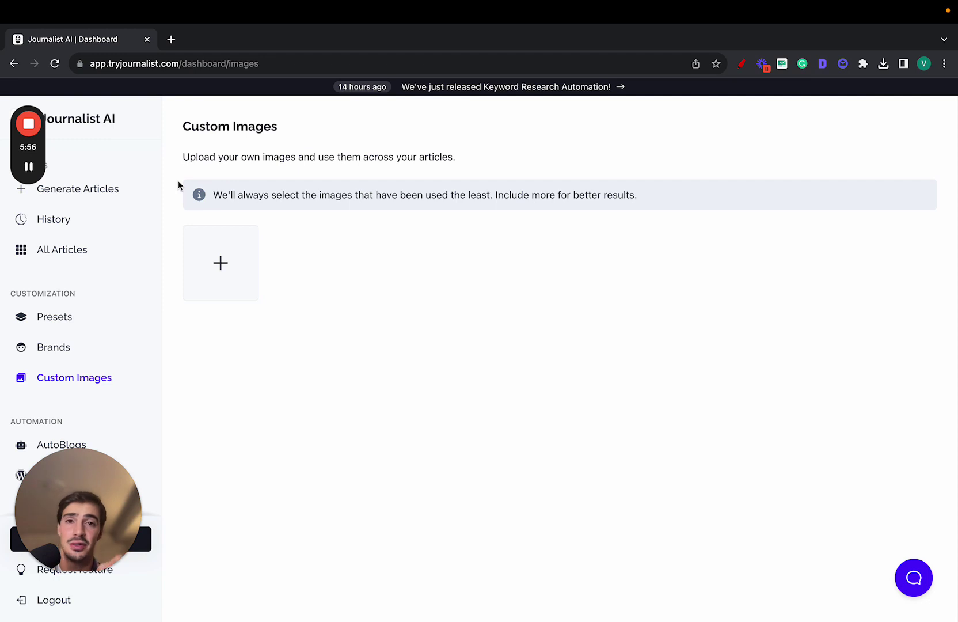
click(742, 63)
mouse_move(333, 494)
mouse_down()
mouse_move(332, 447)
mouse_move(451, 429)
mouse_move(438, 382)
mouse_move(474, 379)
mouse_move(529, 304)
mouse_up()
Undo the stray stroke and draw a red staircase topped by a dollar sign
click(902, 229)
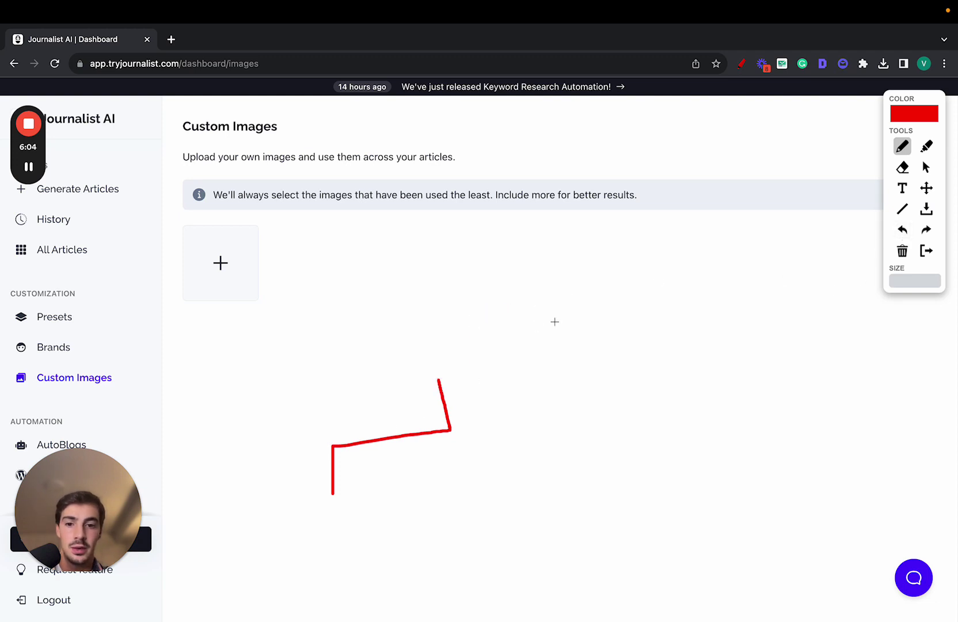
mouse_move(439, 382)
mouse_down()
mouse_move(438, 349)
mouse_move(791, 131)
mouse_up()
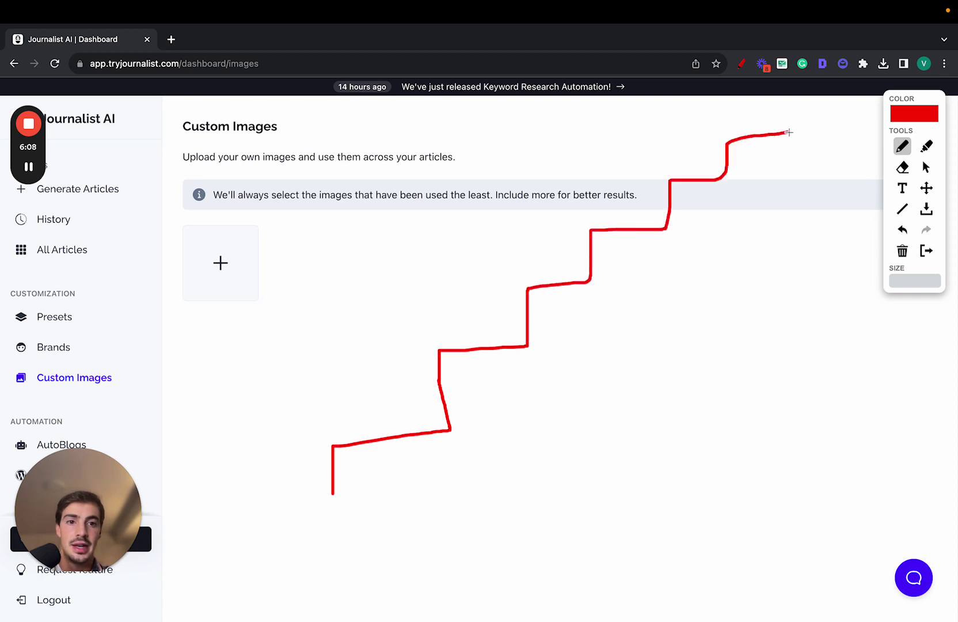
mouse_move(773, 94)
mouse_down()
mouse_move(772, 114)
mouse_move(750, 120)
mouse_move(763, 131)
mouse_up()
drag(769, 85, 769, 131)
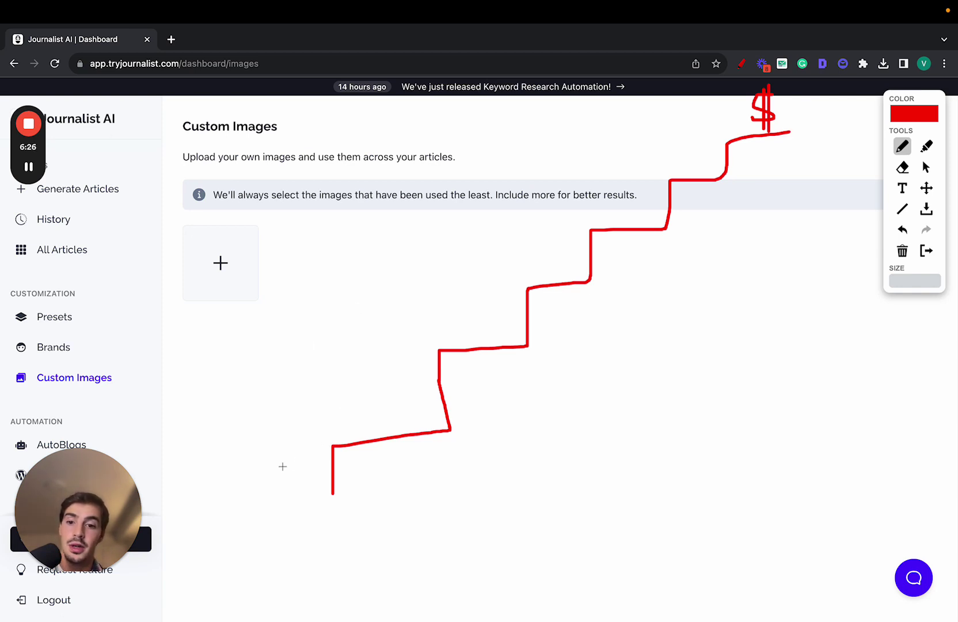
Add small red arcs hopping up each step, plus a mark at the stairs' foot
mouse_move(280, 484)
mouse_down()
mouse_move(304, 408)
mouse_move(402, 409)
mouse_up()
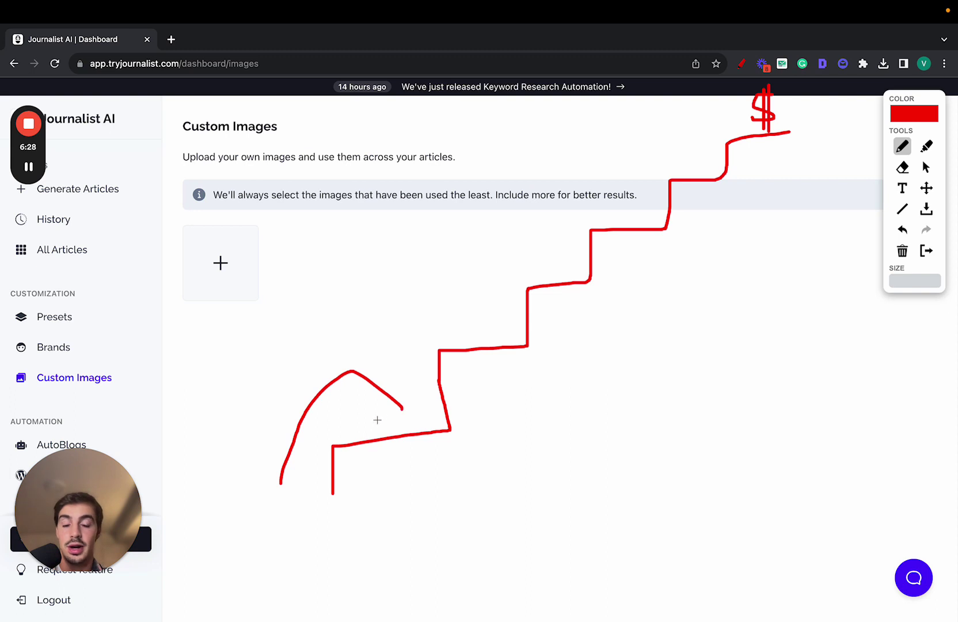
mouse_move(294, 471)
mouse_down()
mouse_move(377, 364)
mouse_move(397, 403)
mouse_move(418, 294)
mouse_move(468, 338)
mouse_move(543, 254)
mouse_move(552, 273)
mouse_move(580, 178)
mouse_move(615, 208)
mouse_up()
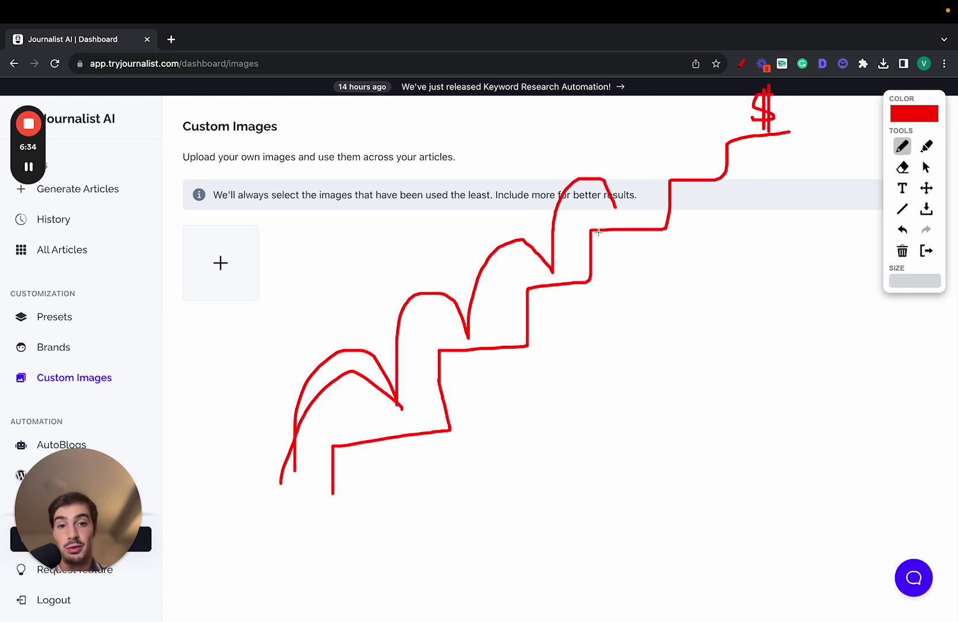
mouse_move(552, 220)
mouse_down()
mouse_move(571, 229)
mouse_move(598, 215)
mouse_up()
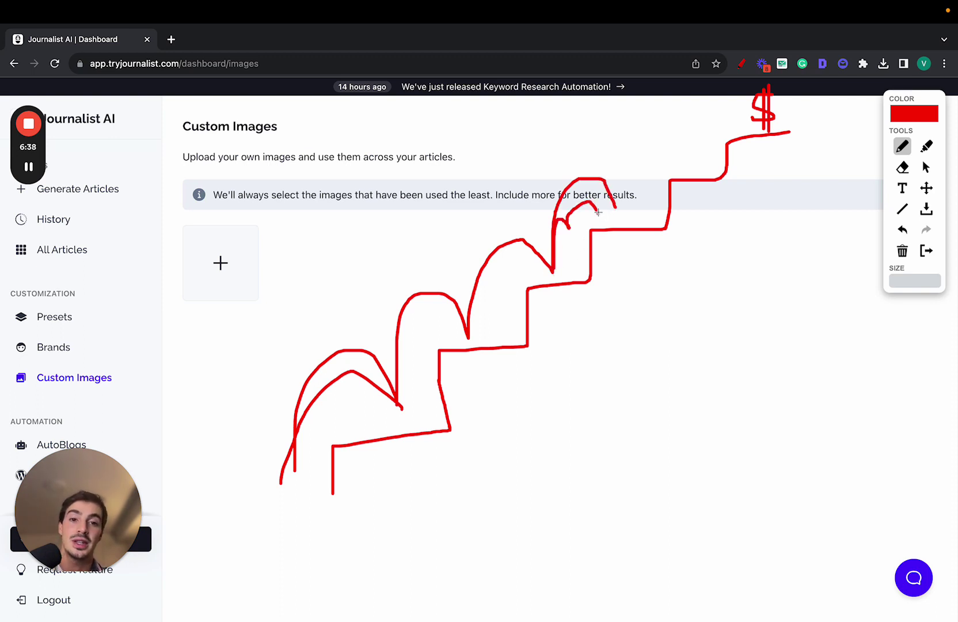
mouse_move(599, 212)
mouse_down()
mouse_move(644, 164)
mouse_move(655, 171)
mouse_move(697, 157)
mouse_up()
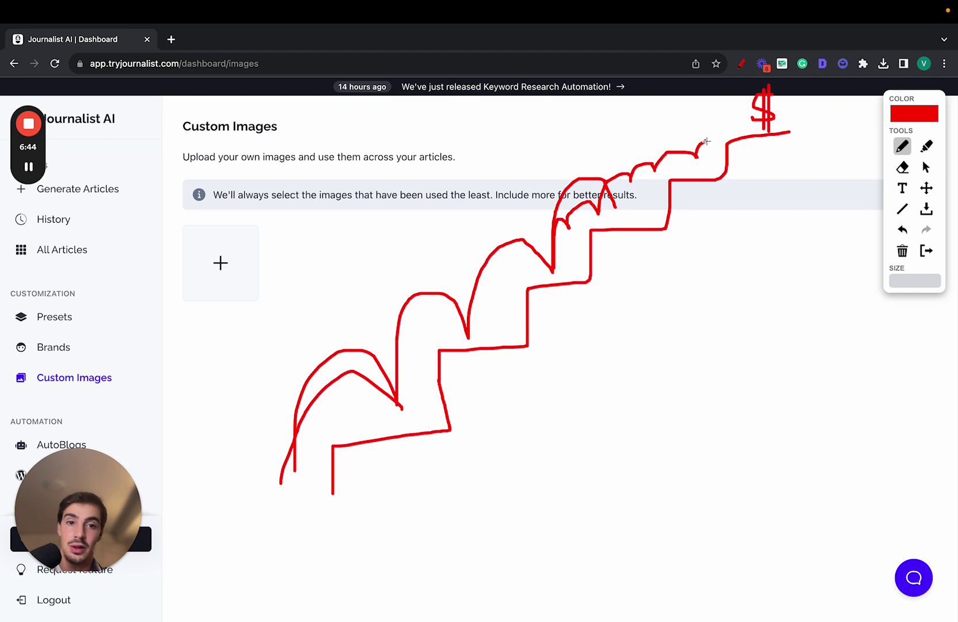
drag(283, 464, 289, 452)
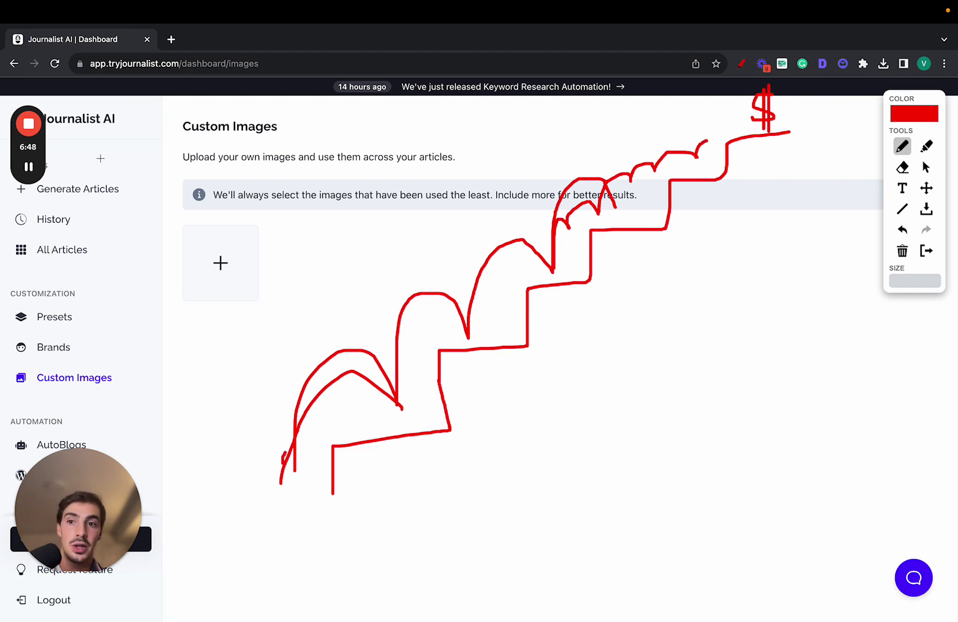
Underline the Journalist AI logo, draw one big arc leaping to the top, and dot the steps
drag(66, 130, 135, 130)
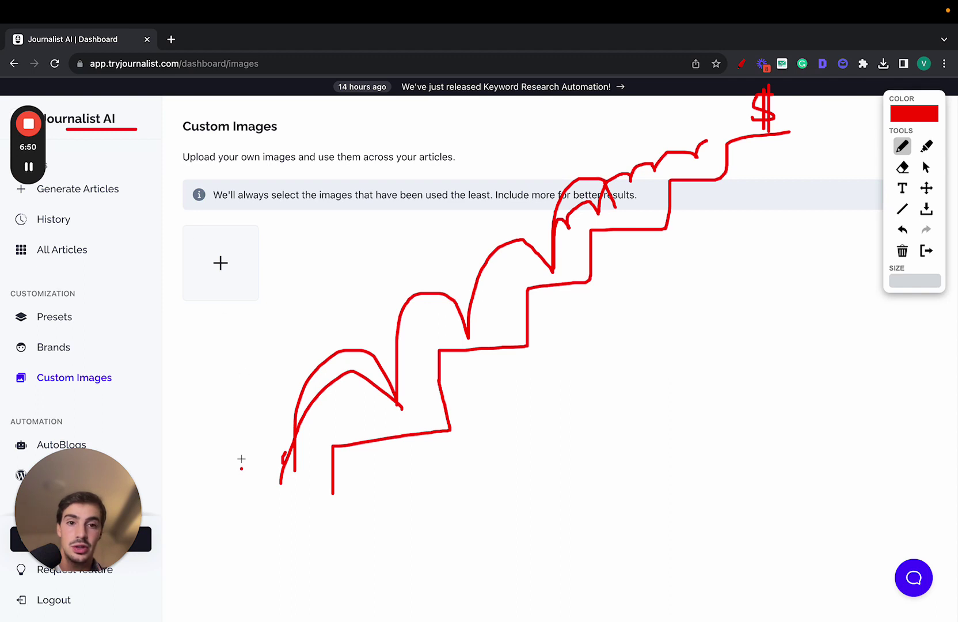
mouse_move(241, 469)
mouse_down()
mouse_move(345, 243)
mouse_move(568, 108)
mouse_move(702, 165)
mouse_up()
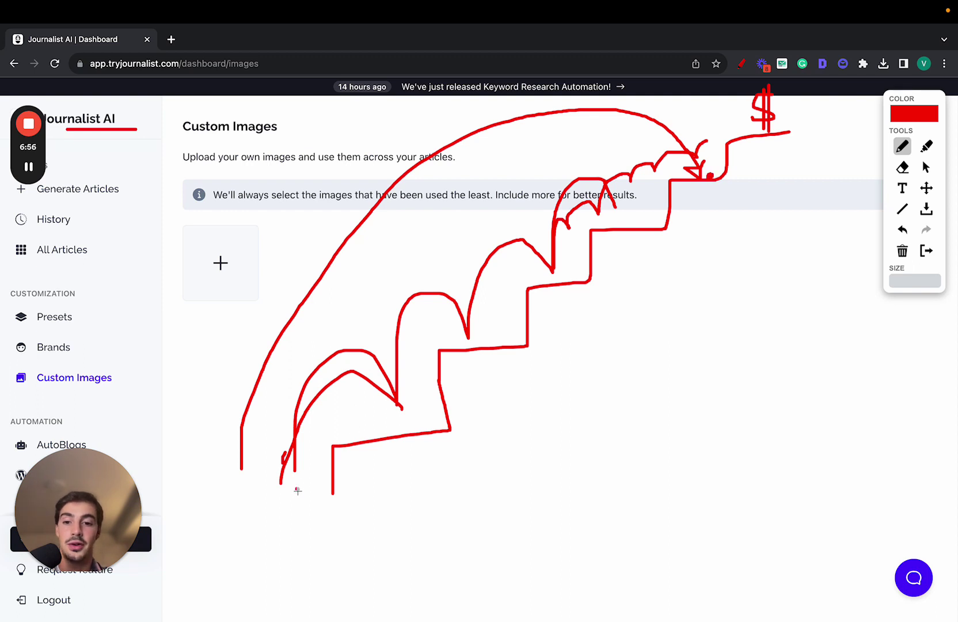
click(297, 490)
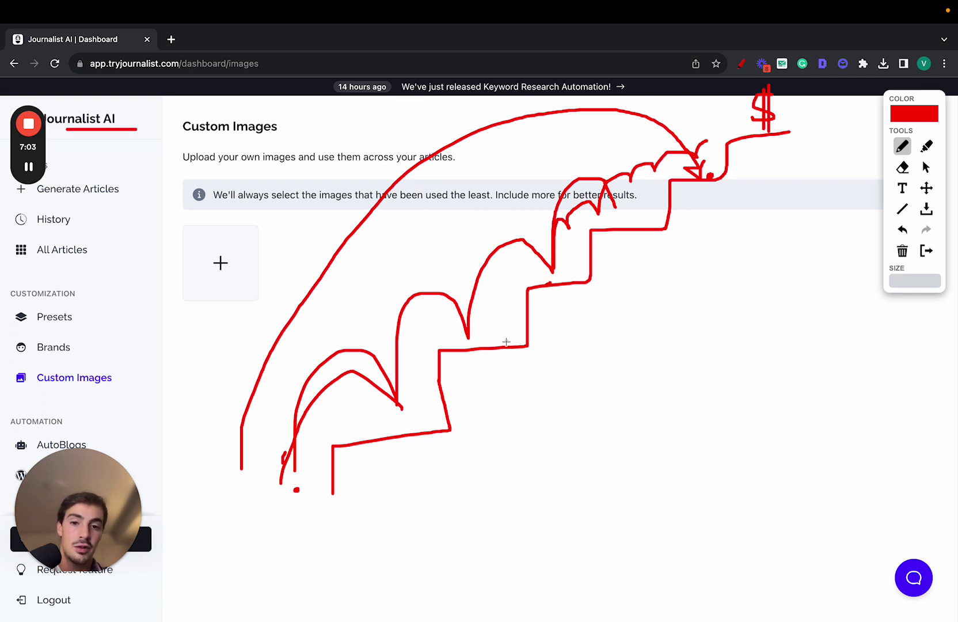
drag(509, 340, 509, 339)
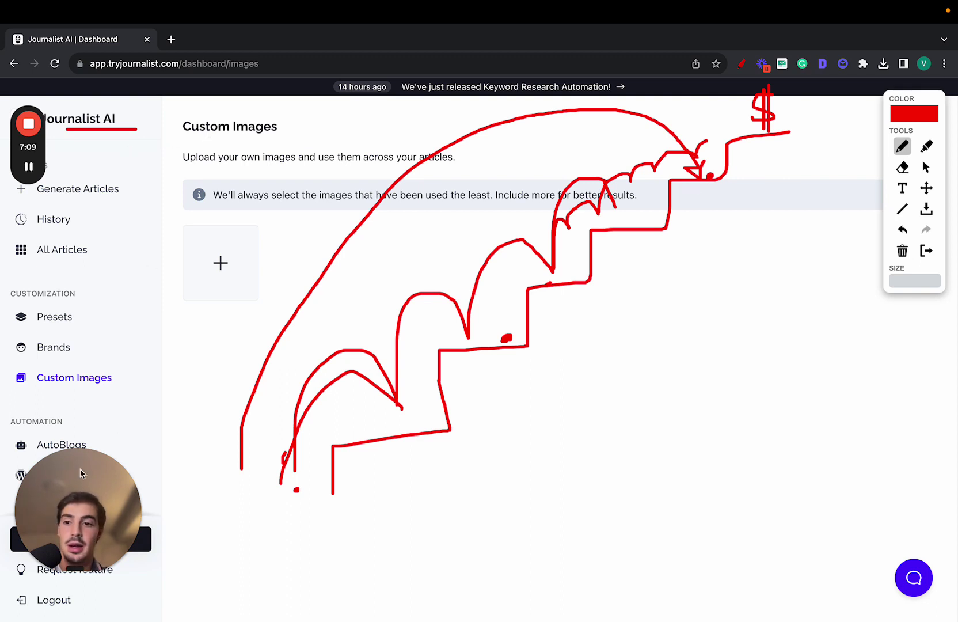
drag(78, 510, 635, 489)
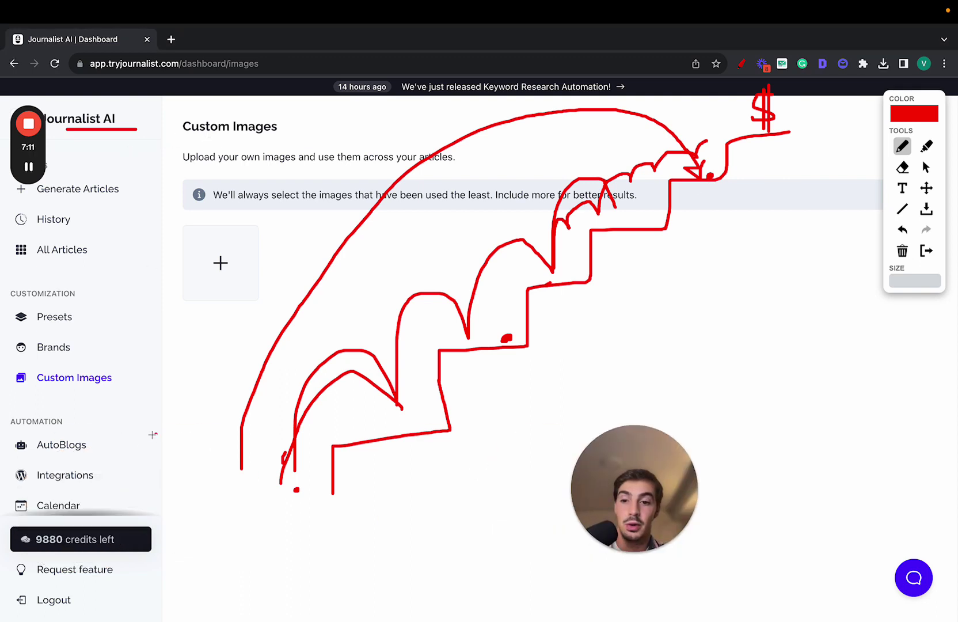
Draw red arrows marking AutoBlogs and Custom Images, and write a 'G+P' note
drag(157, 433, 92, 444)
drag(33, 456, 89, 455)
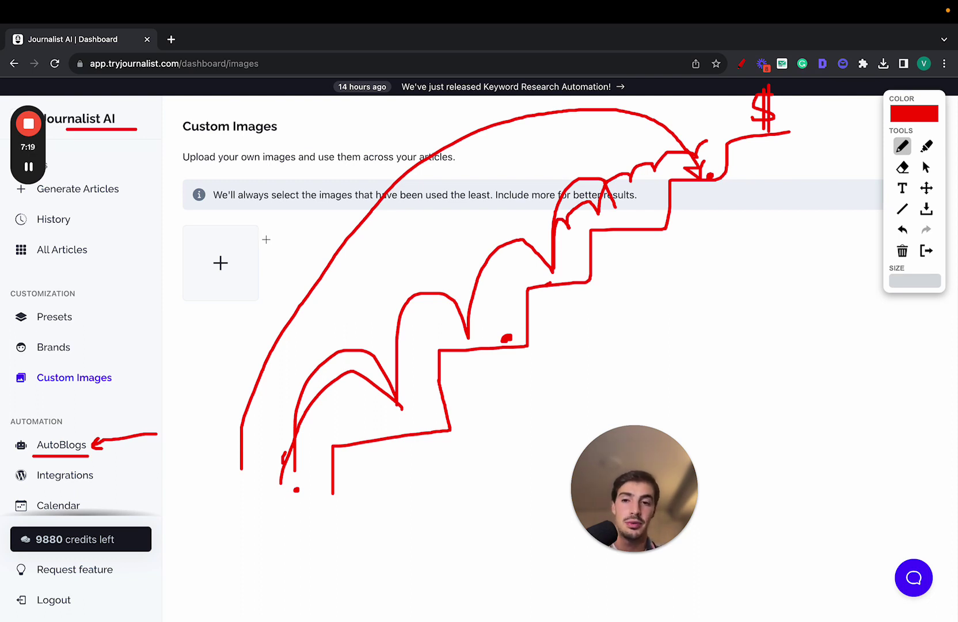
mouse_move(109, 141)
mouse_down()
mouse_move(128, 191)
mouse_move(121, 354)
mouse_move(132, 357)
mouse_up()
mouse_move(166, 203)
mouse_down()
mouse_move(151, 224)
mouse_move(188, 232)
mouse_up()
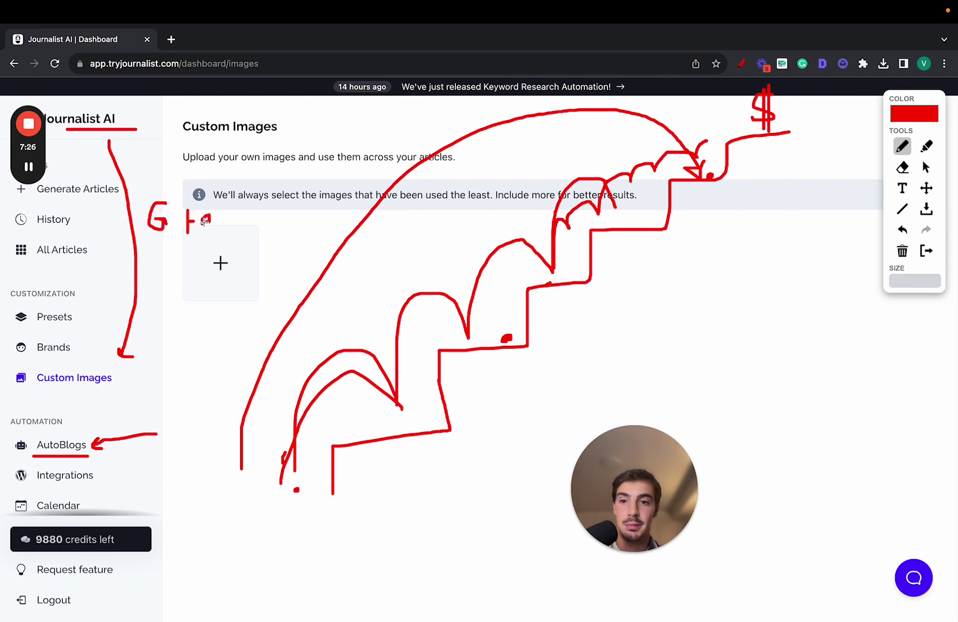
drag(203, 222, 201, 241)
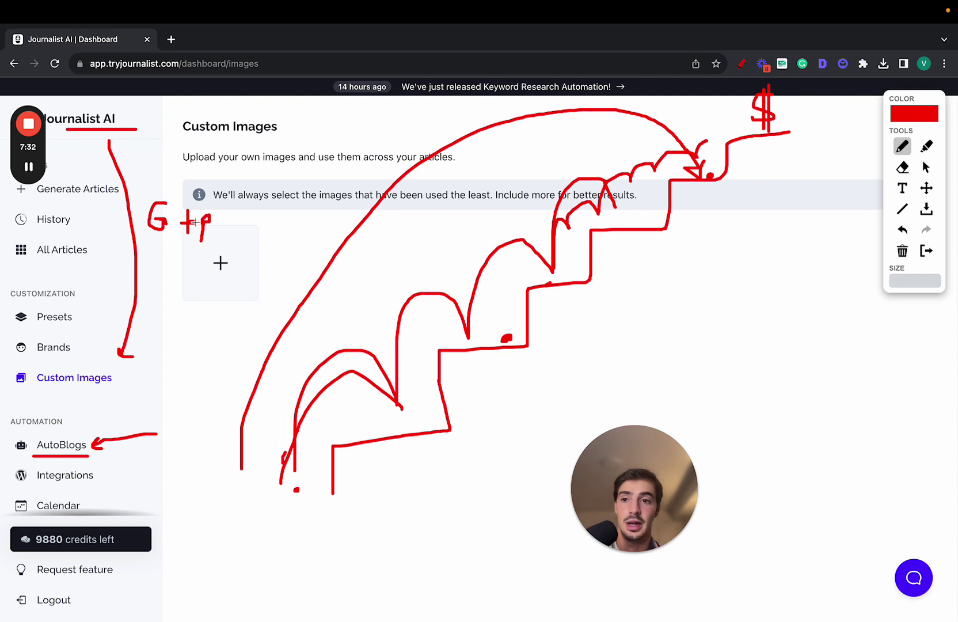
Retrace the large and small arcs climbing the staircase toward the dollar sign
mouse_move(242, 468)
mouse_down()
mouse_move(264, 347)
mouse_move(497, 118)
mouse_move(683, 144)
mouse_move(706, 178)
mouse_up()
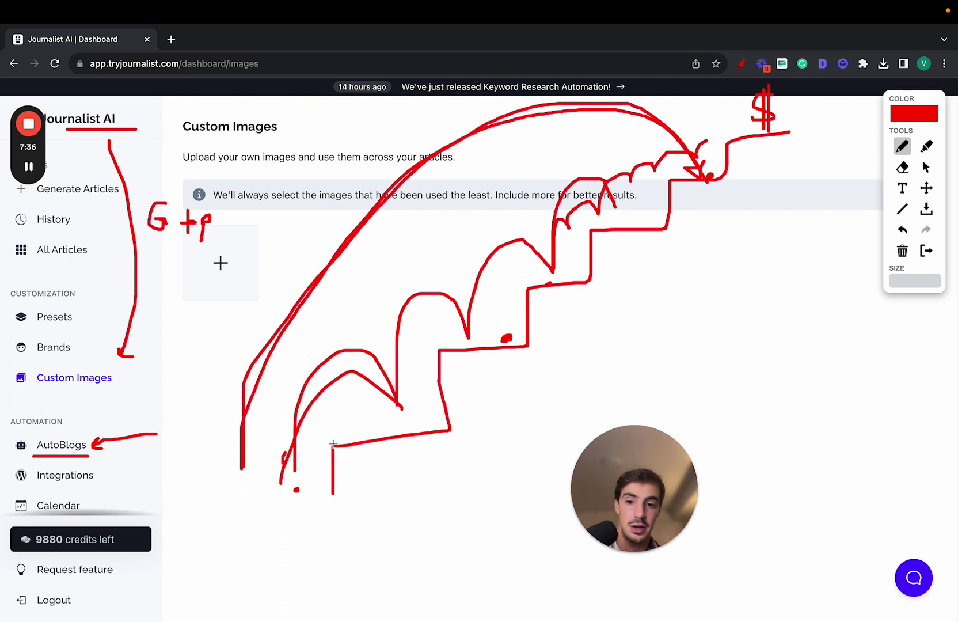
mouse_move(302, 461)
mouse_down()
mouse_move(303, 392)
mouse_move(417, 295)
mouse_move(451, 312)
mouse_up()
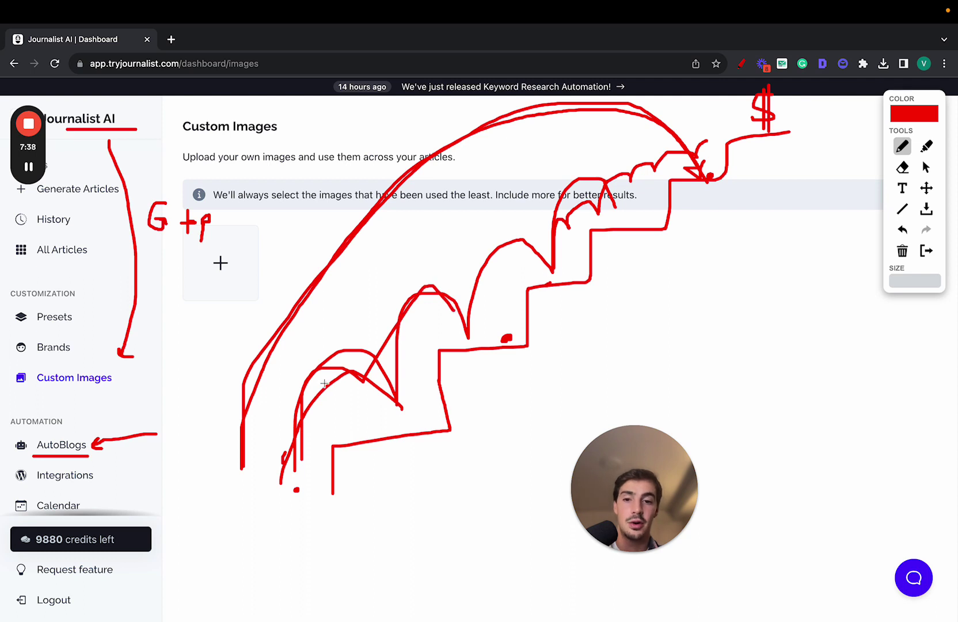
mouse_move(324, 382)
mouse_down()
mouse_move(373, 369)
mouse_move(391, 394)
mouse_move(479, 337)
mouse_move(502, 240)
mouse_move(579, 196)
mouse_move(665, 177)
mouse_move(714, 85)
mouse_move(766, 132)
mouse_up()
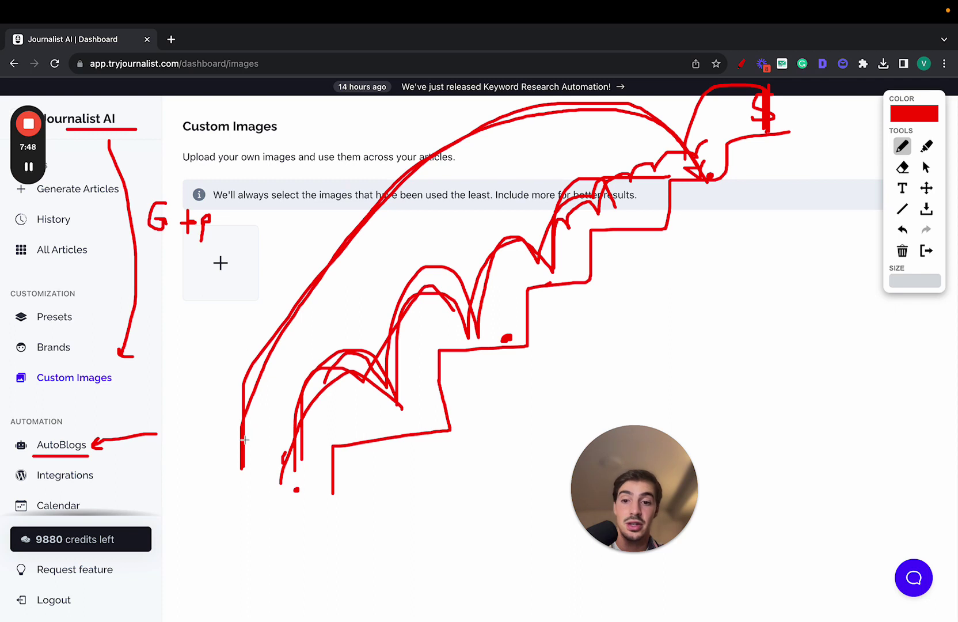
mouse_move(243, 448)
mouse_down()
mouse_move(311, 288)
mouse_move(573, 105)
mouse_move(715, 157)
mouse_move(711, 165)
mouse_up()
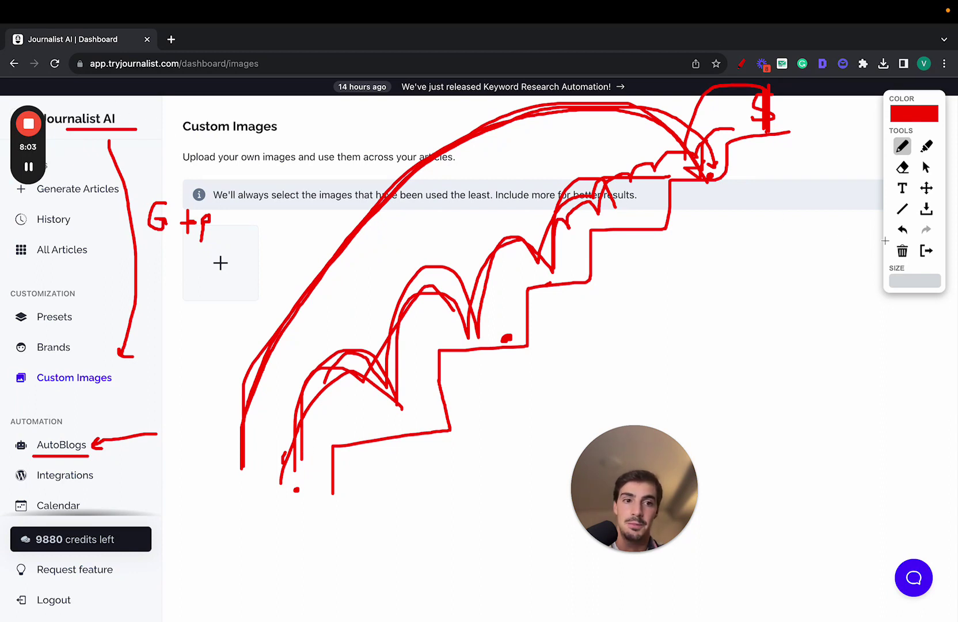
Clear the sketches, preview the Shopify, Ghost, Wix, Webflow and Blogger integration forms, then go to AutoBlogs
click(926, 251)
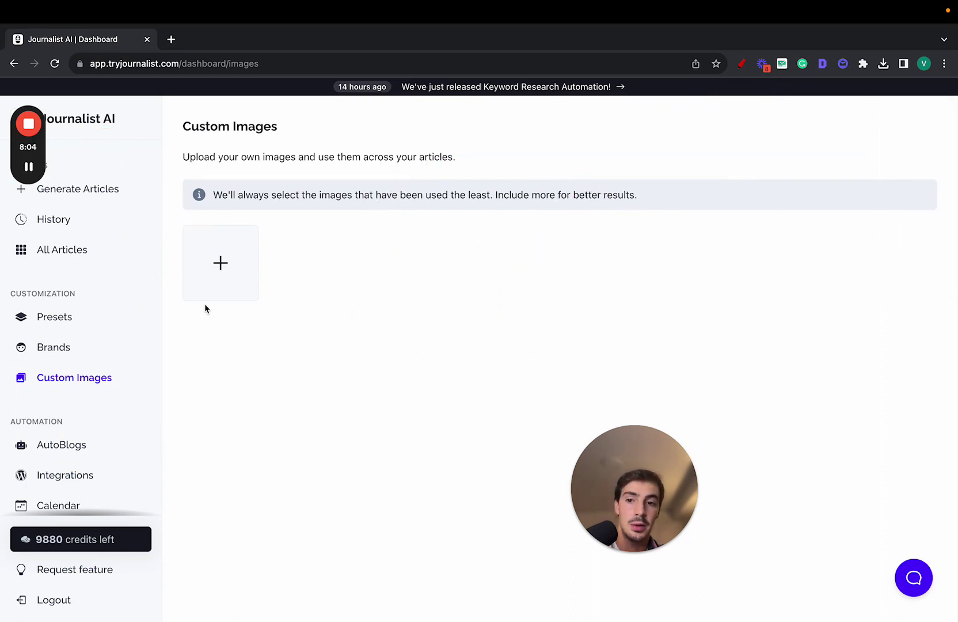
click(81, 475)
click(418, 395)
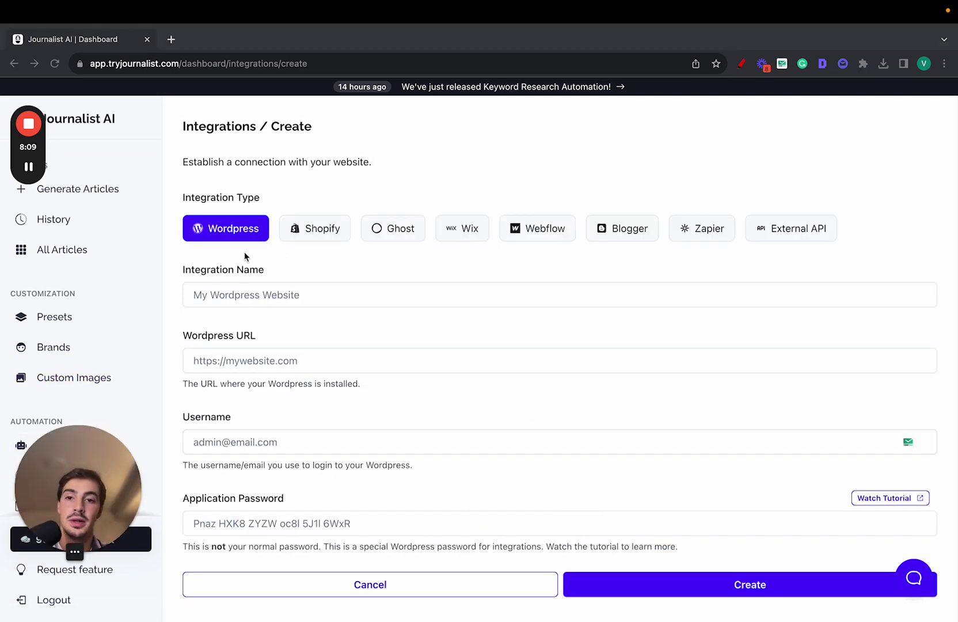
click(308, 234)
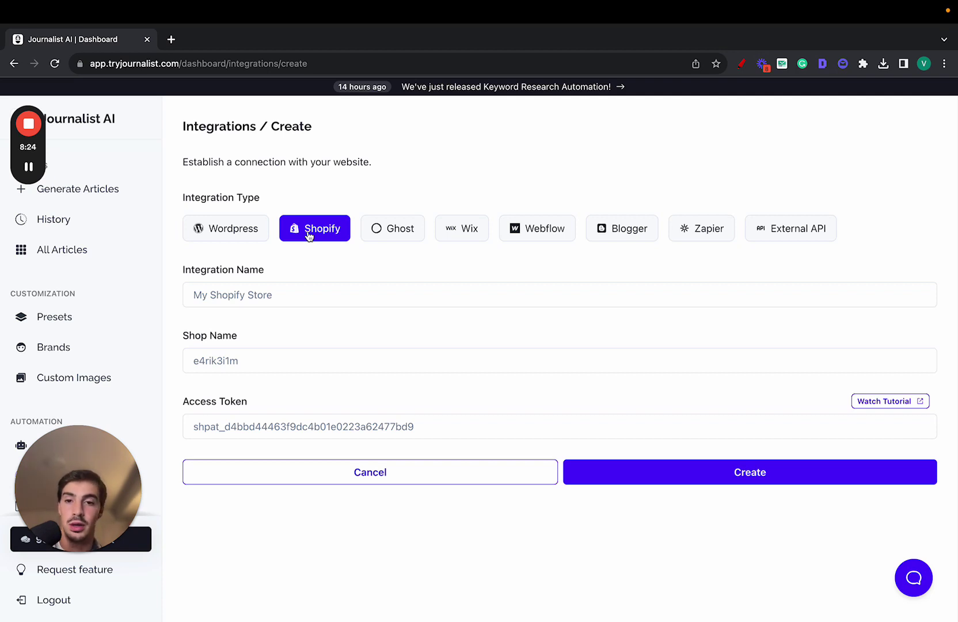
click(402, 228)
click(463, 228)
click(539, 230)
click(622, 228)
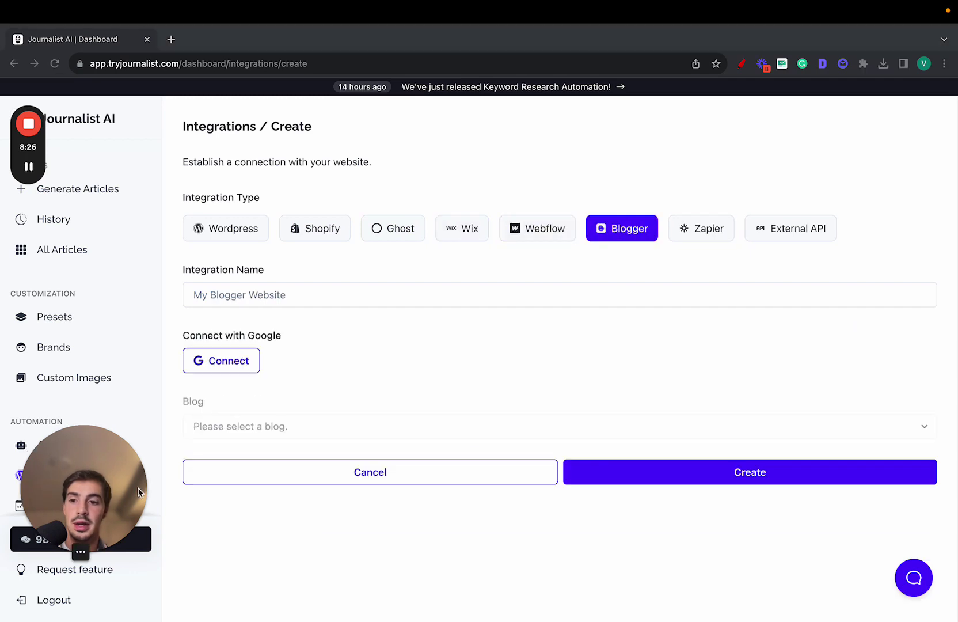
click(75, 450)
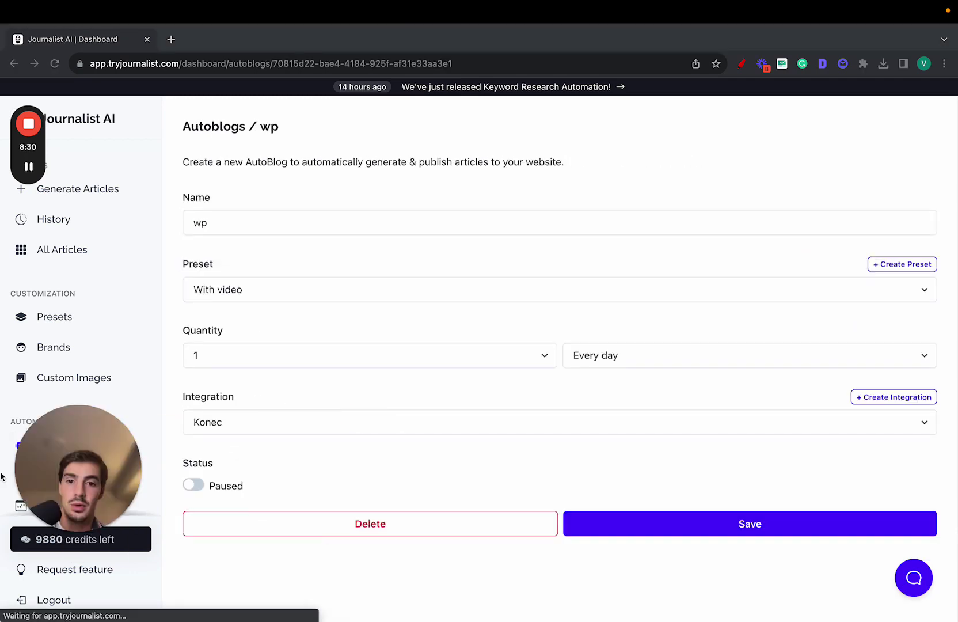
Try wp's quantity at 300 and 5 with Every month and Every week frequencies
click(460, 356)
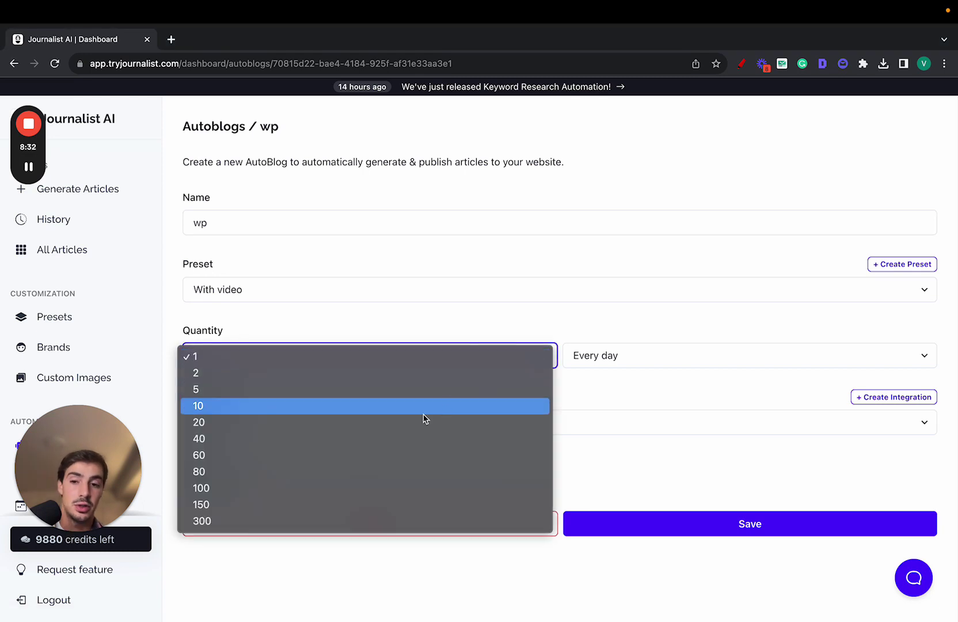
click(305, 520)
click(628, 356)
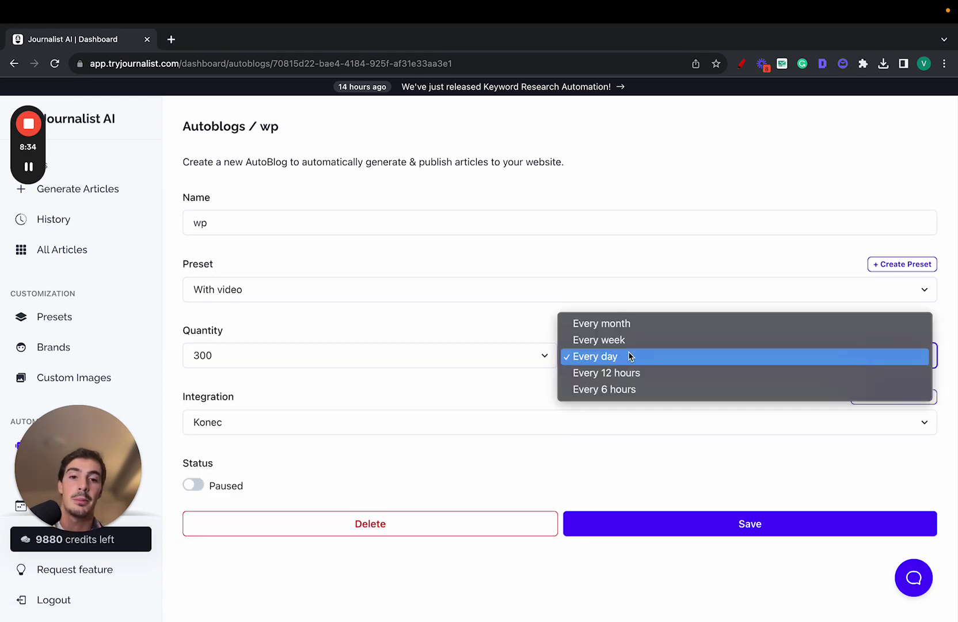
click(629, 322)
click(467, 357)
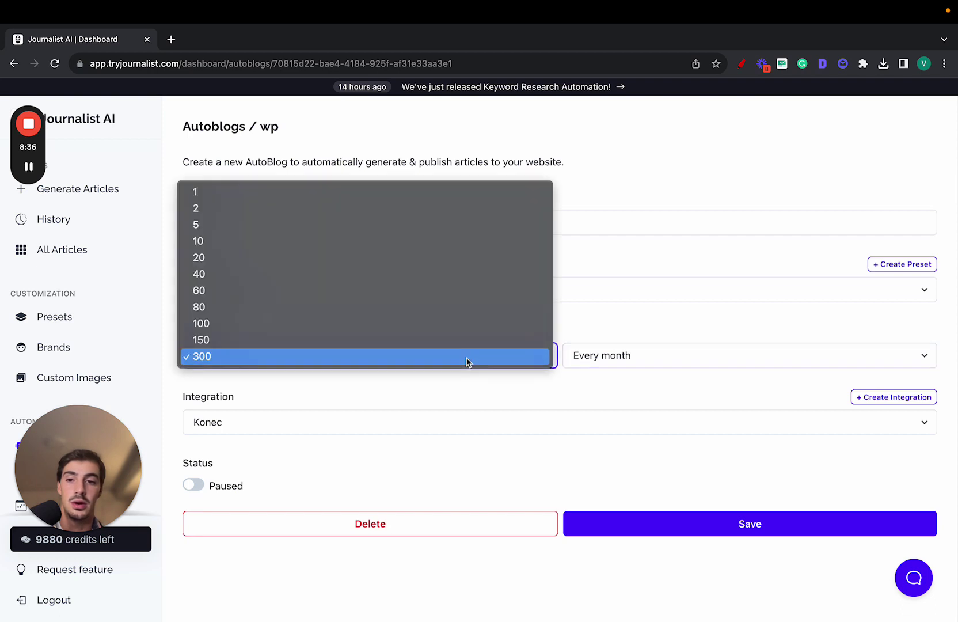
click(274, 224)
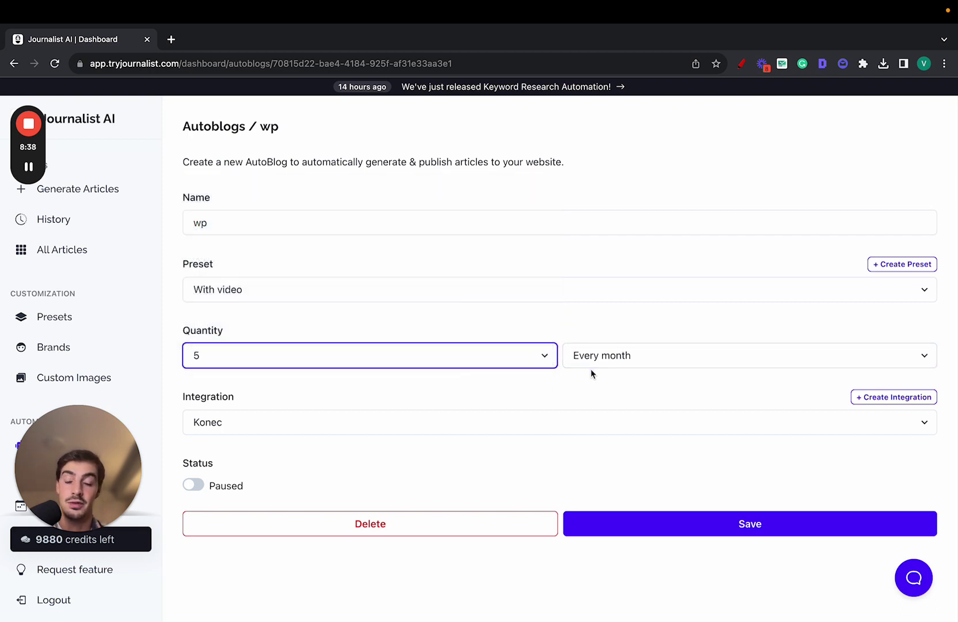
click(602, 363)
click(655, 374)
Settle on 300 articles Every day, then turn the drawing overlay back on
click(644, 357)
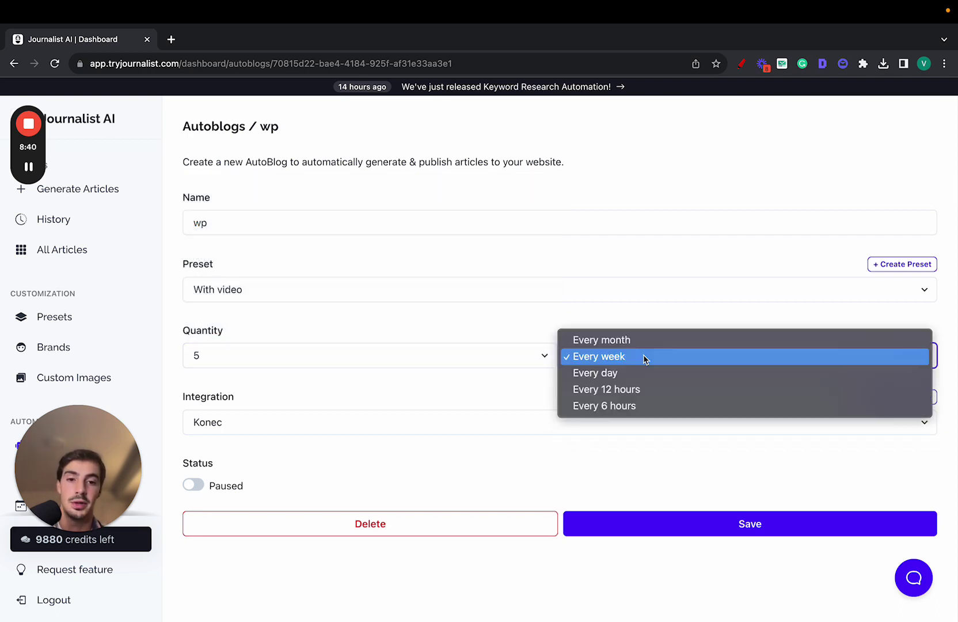
click(643, 374)
click(483, 359)
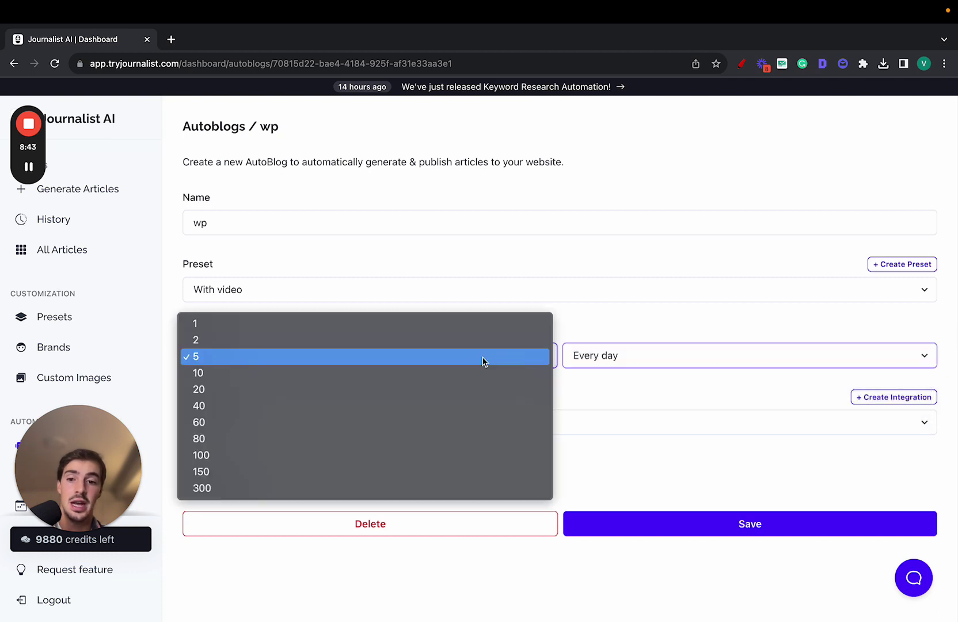
click(389, 489)
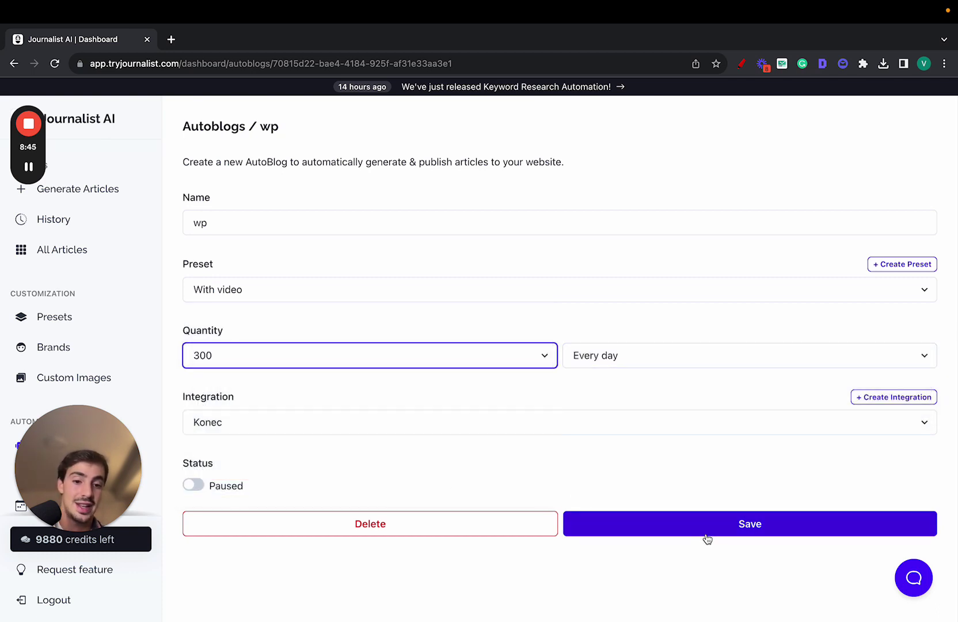
click(741, 65)
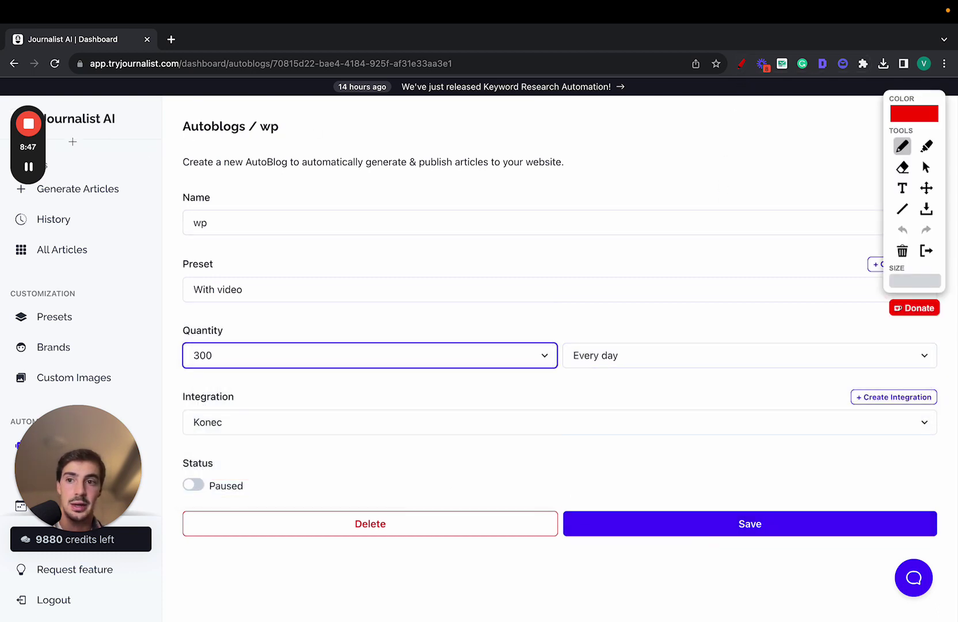
mouse_move(68, 137)
mouse_down()
mouse_move(138, 134)
mouse_move(110, 147)
mouse_move(512, 268)
mouse_up()
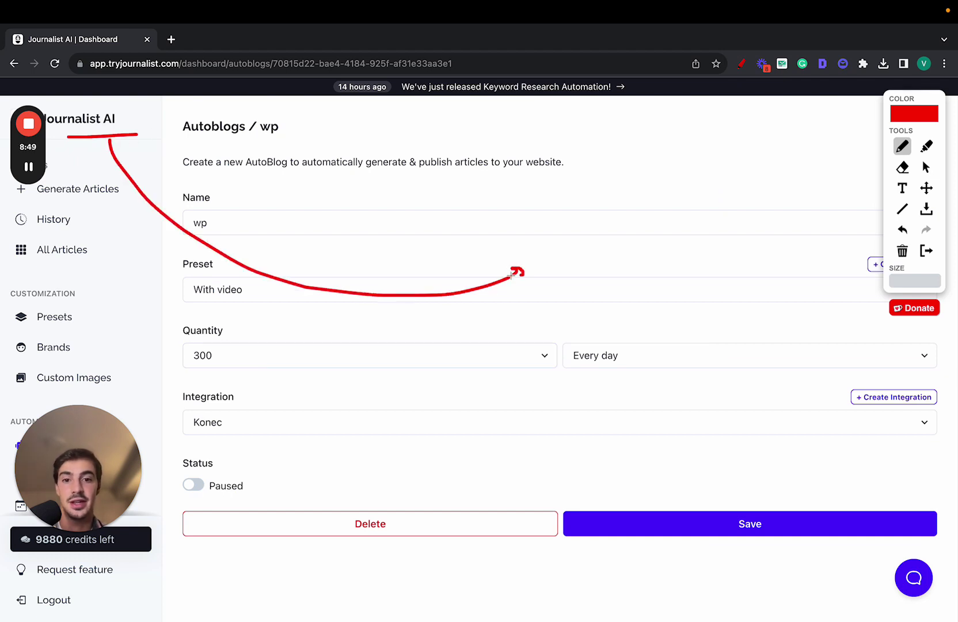
mouse_move(551, 167)
mouse_down()
mouse_move(551, 350)
mouse_move(762, 183)
mouse_move(538, 153)
mouse_move(569, 229)
mouse_move(625, 189)
mouse_move(674, 252)
mouse_move(633, 190)
mouse_up()
mouse_move(699, 186)
mouse_down()
mouse_move(749, 199)
mouse_move(694, 190)
mouse_up()
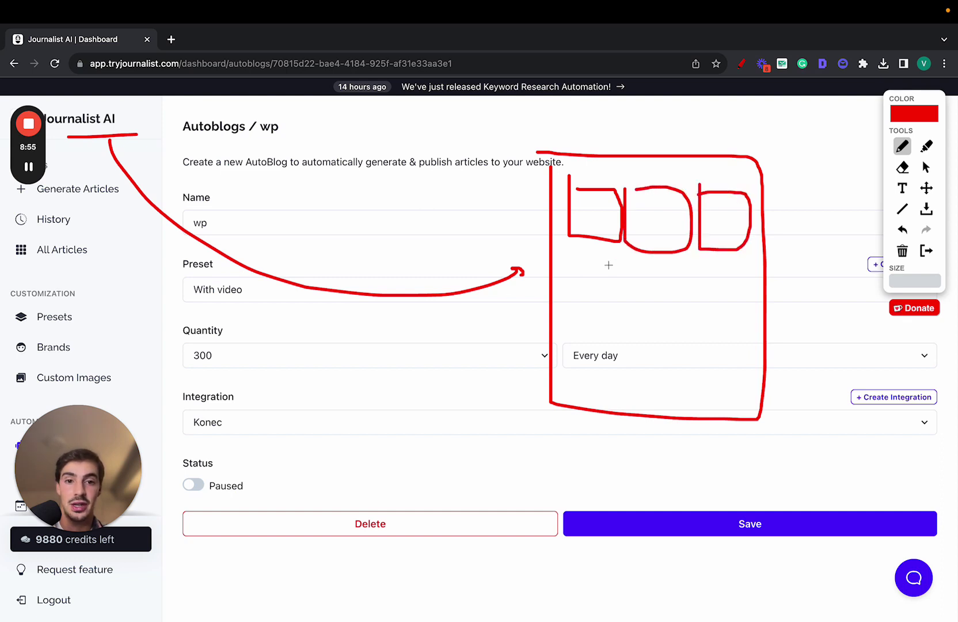
mouse_move(579, 256)
mouse_down()
mouse_move(579, 282)
mouse_move(612, 242)
mouse_move(580, 240)
mouse_up()
mouse_move(578, 319)
mouse_down()
mouse_move(577, 354)
mouse_move(600, 317)
mouse_move(493, 302)
mouse_move(323, 257)
mouse_up()
drag(576, 360, 403, 430)
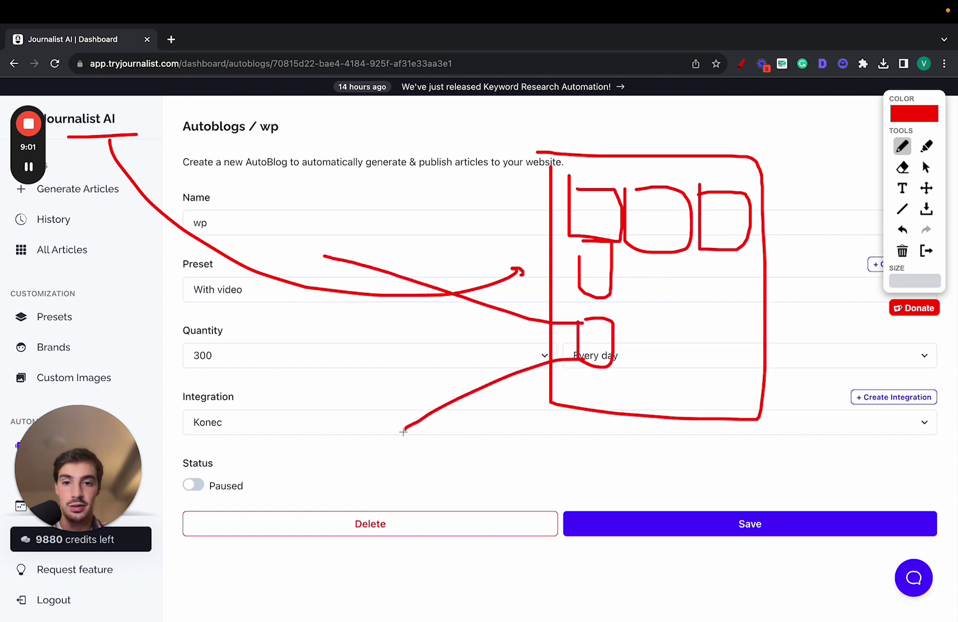
mouse_move(337, 258)
mouse_down()
mouse_move(198, 260)
mouse_move(181, 542)
mouse_move(385, 359)
mouse_move(356, 258)
mouse_up()
mouse_move(264, 279)
mouse_down()
mouse_move(263, 339)
mouse_move(311, 271)
mouse_move(264, 277)
mouse_up()
drag(221, 346, 321, 346)
drag(191, 378, 298, 382)
drag(218, 393, 357, 393)
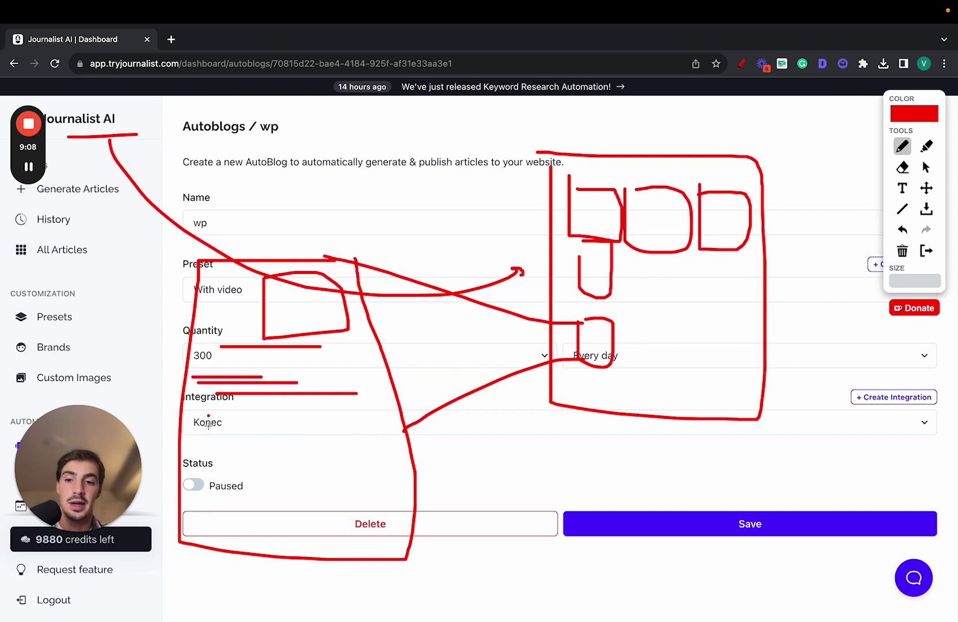
mouse_move(209, 416)
mouse_down()
mouse_move(271, 429)
mouse_move(214, 415)
mouse_up()
mouse_move(254, 485)
mouse_down()
mouse_move(253, 514)
mouse_move(272, 489)
mouse_move(253, 487)
mouse_up()
drag(298, 432, 419, 431)
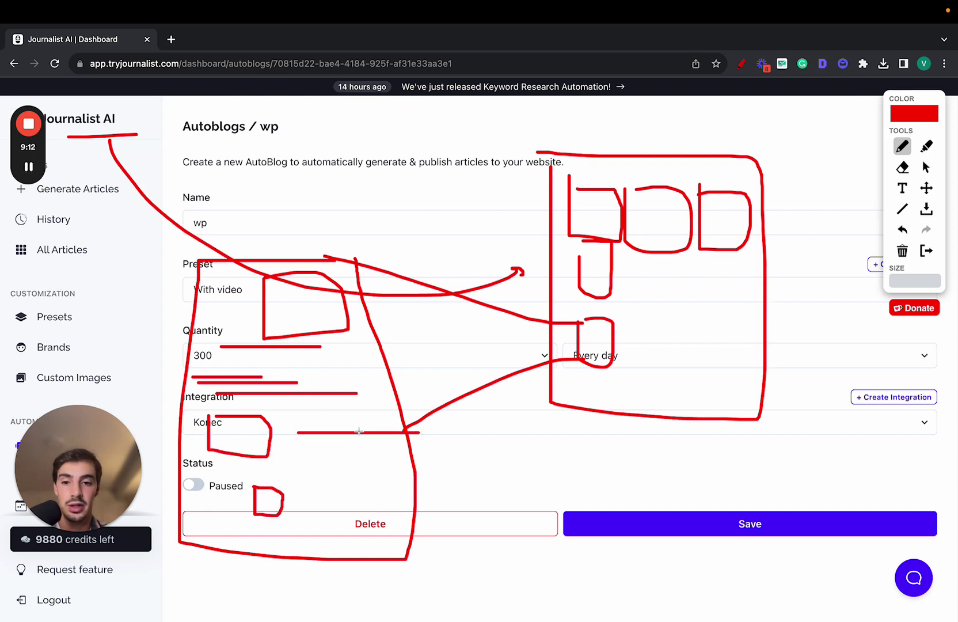
mouse_move(353, 432)
mouse_down()
mouse_move(366, 373)
mouse_move(419, 341)
mouse_up()
mouse_move(708, 192)
mouse_down()
mouse_move(683, 183)
mouse_move(662, 192)
mouse_up()
drag(719, 242, 615, 281)
mouse_move(320, 541)
mouse_down()
mouse_move(391, 540)
mouse_move(577, 472)
mouse_up()
drag(302, 451, 384, 451)
mouse_move(385, 453)
mouse_down()
mouse_move(337, 461)
mouse_move(381, 475)
mouse_move(345, 486)
mouse_up()
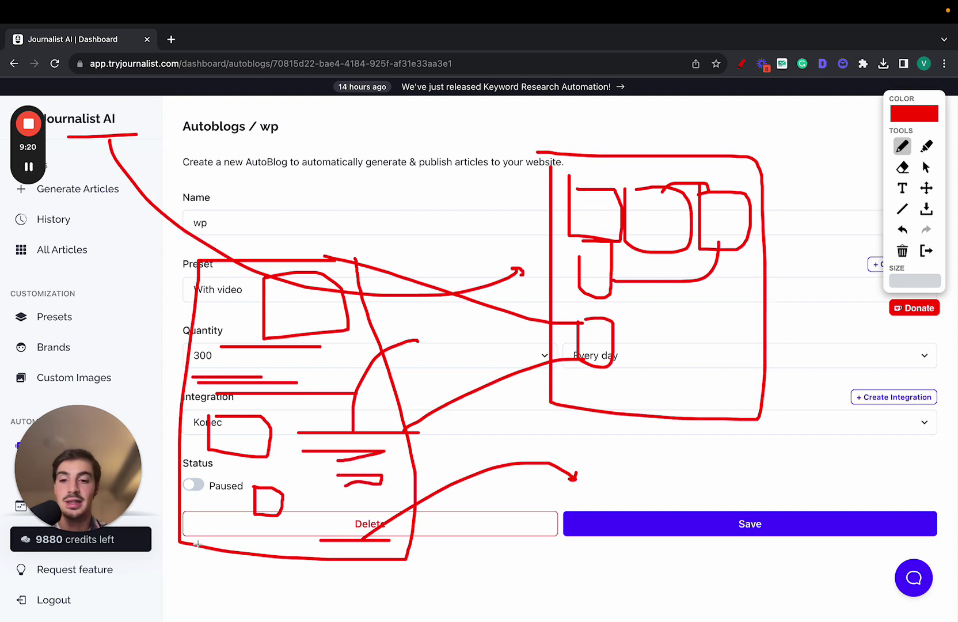
drag(214, 534, 252, 535)
drag(243, 574, 436, 586)
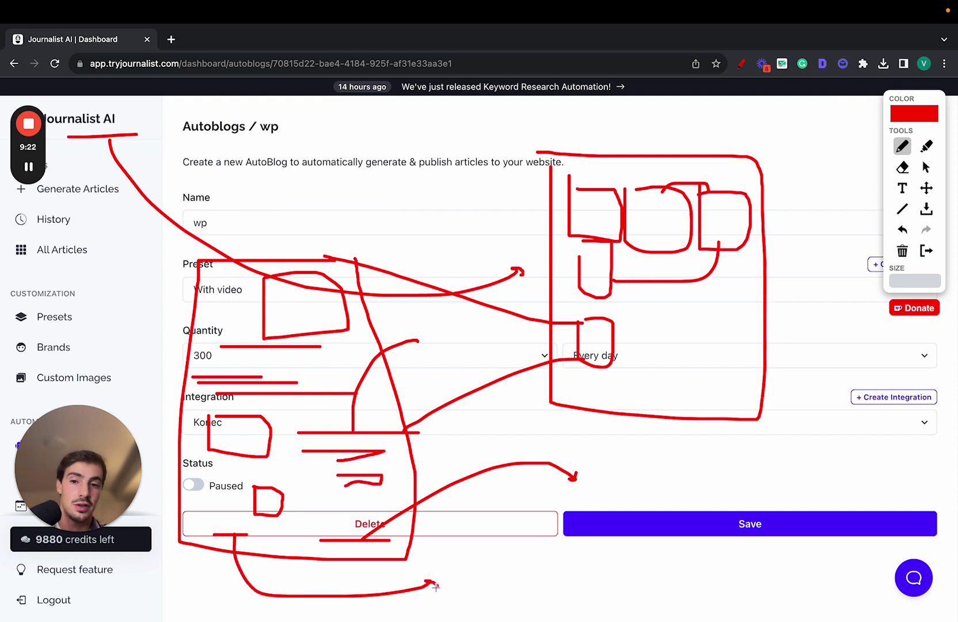
mouse_move(356, 256)
mouse_down()
mouse_move(158, 348)
mouse_move(305, 593)
mouse_move(427, 368)
mouse_move(384, 235)
mouse_move(322, 237)
mouse_up()
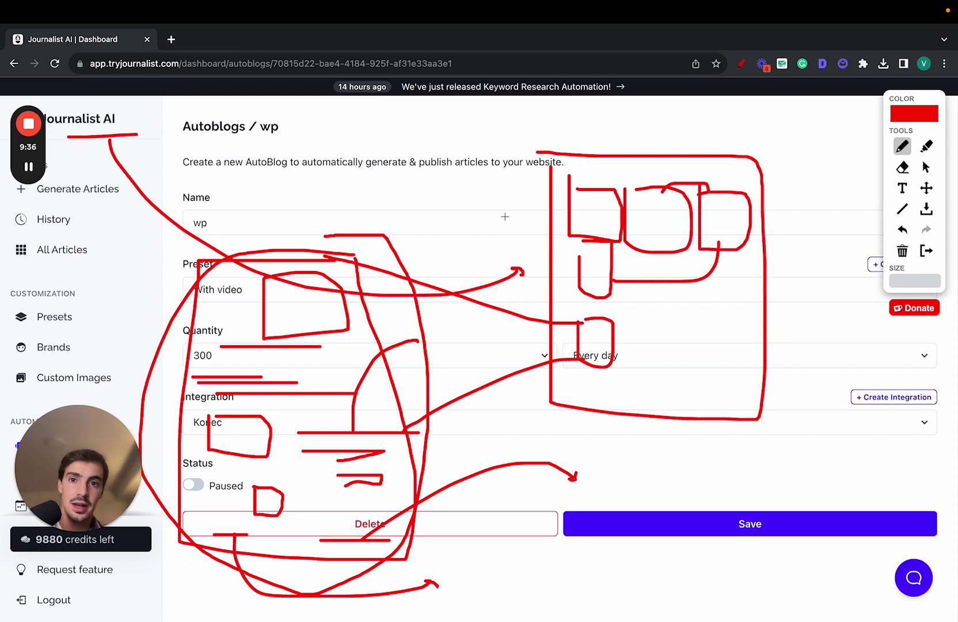
click(923, 250)
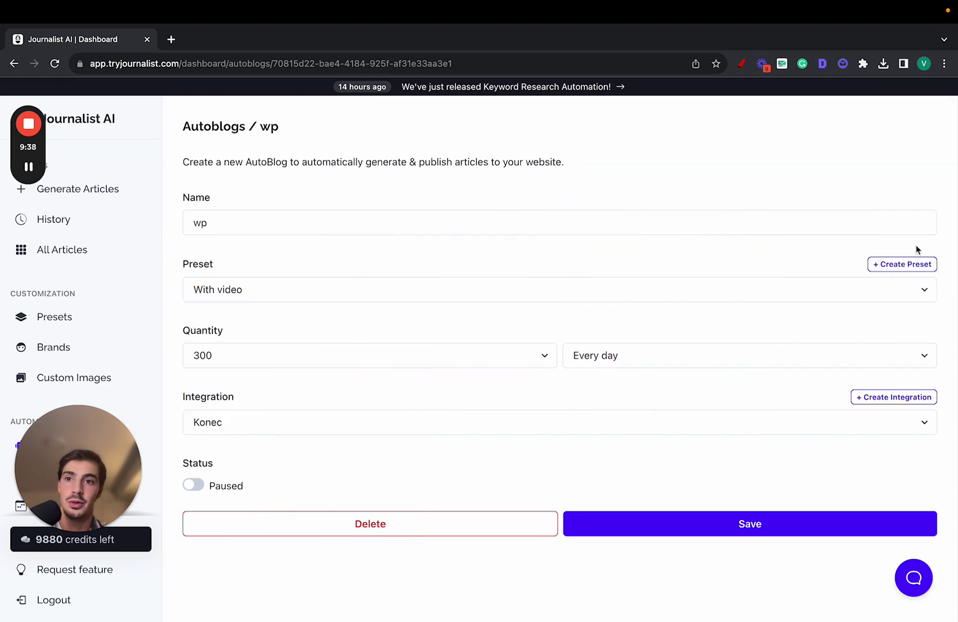
drag(108, 63, 175, 64)
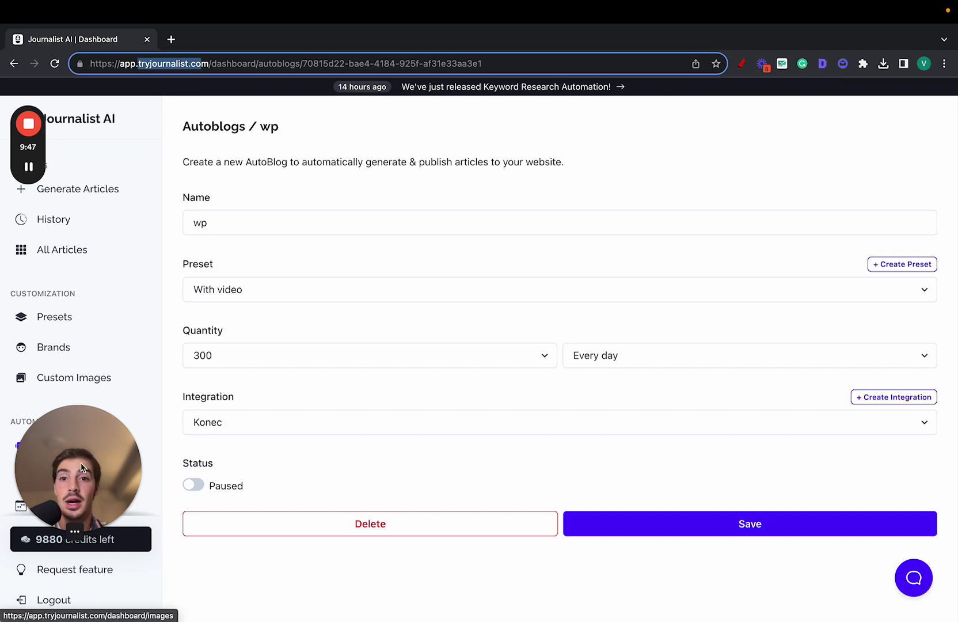
drag(80, 468, 500, 179)
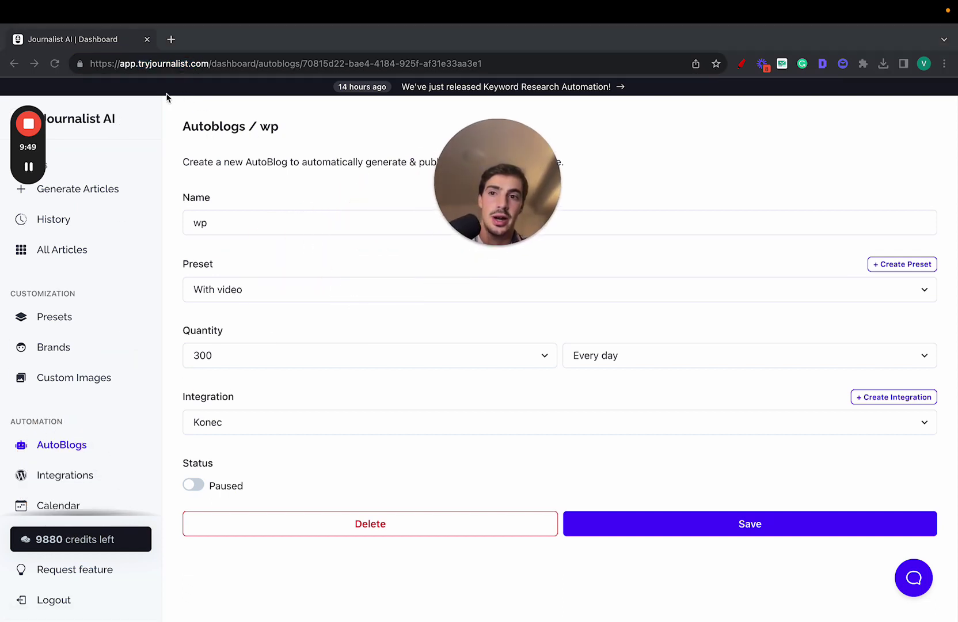